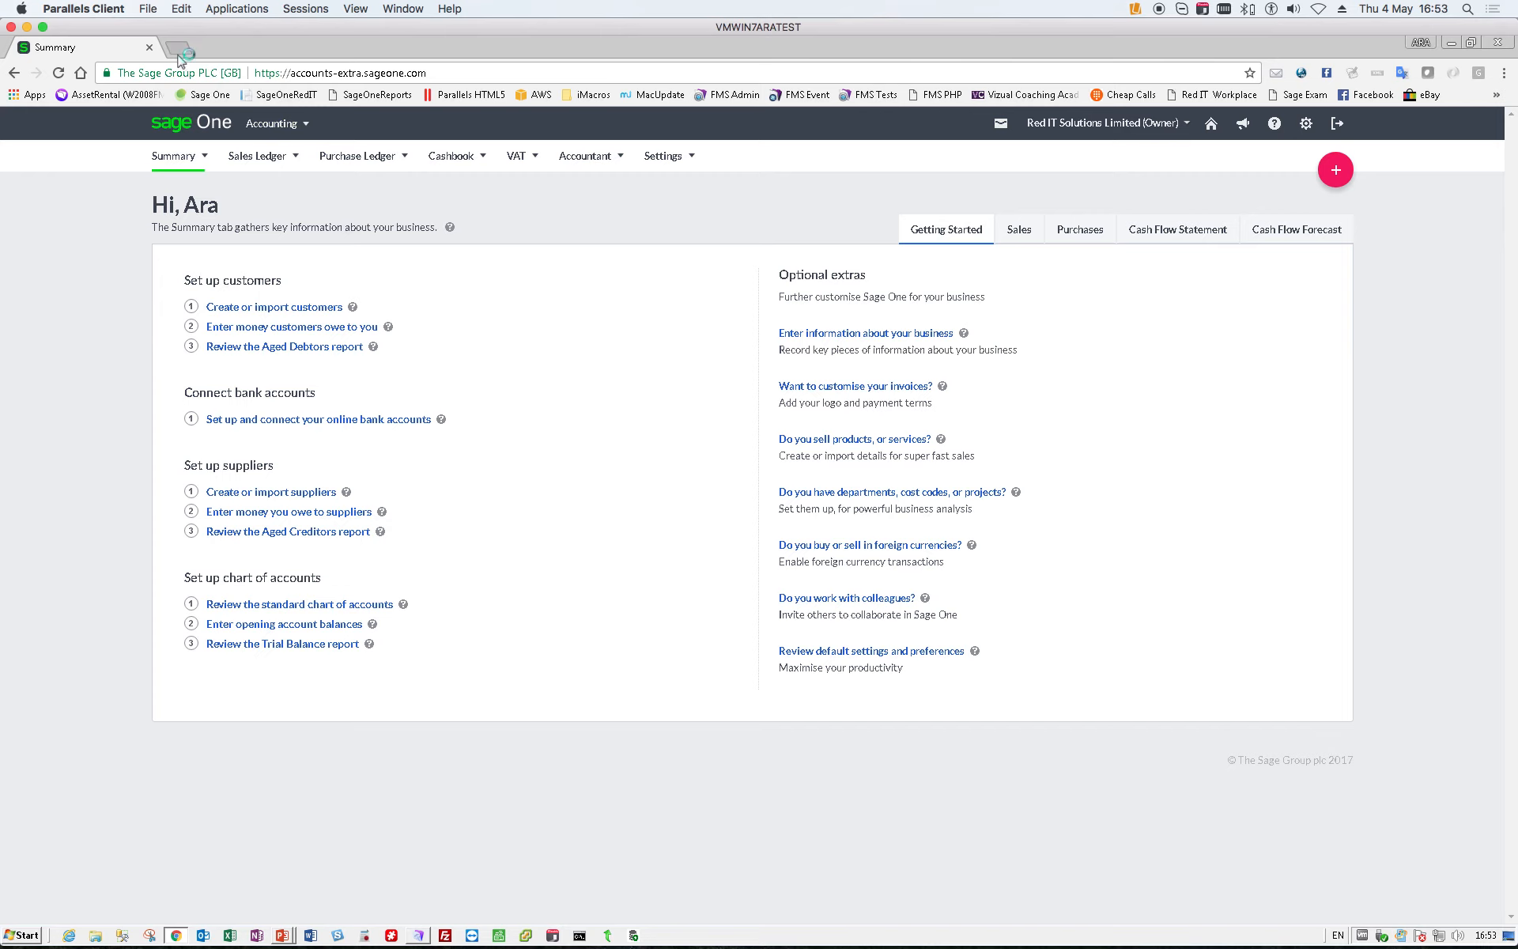
- Log in to the AssetRental web database in a new browser tab with the saved credentials and show the asset list
left_click(179, 49)
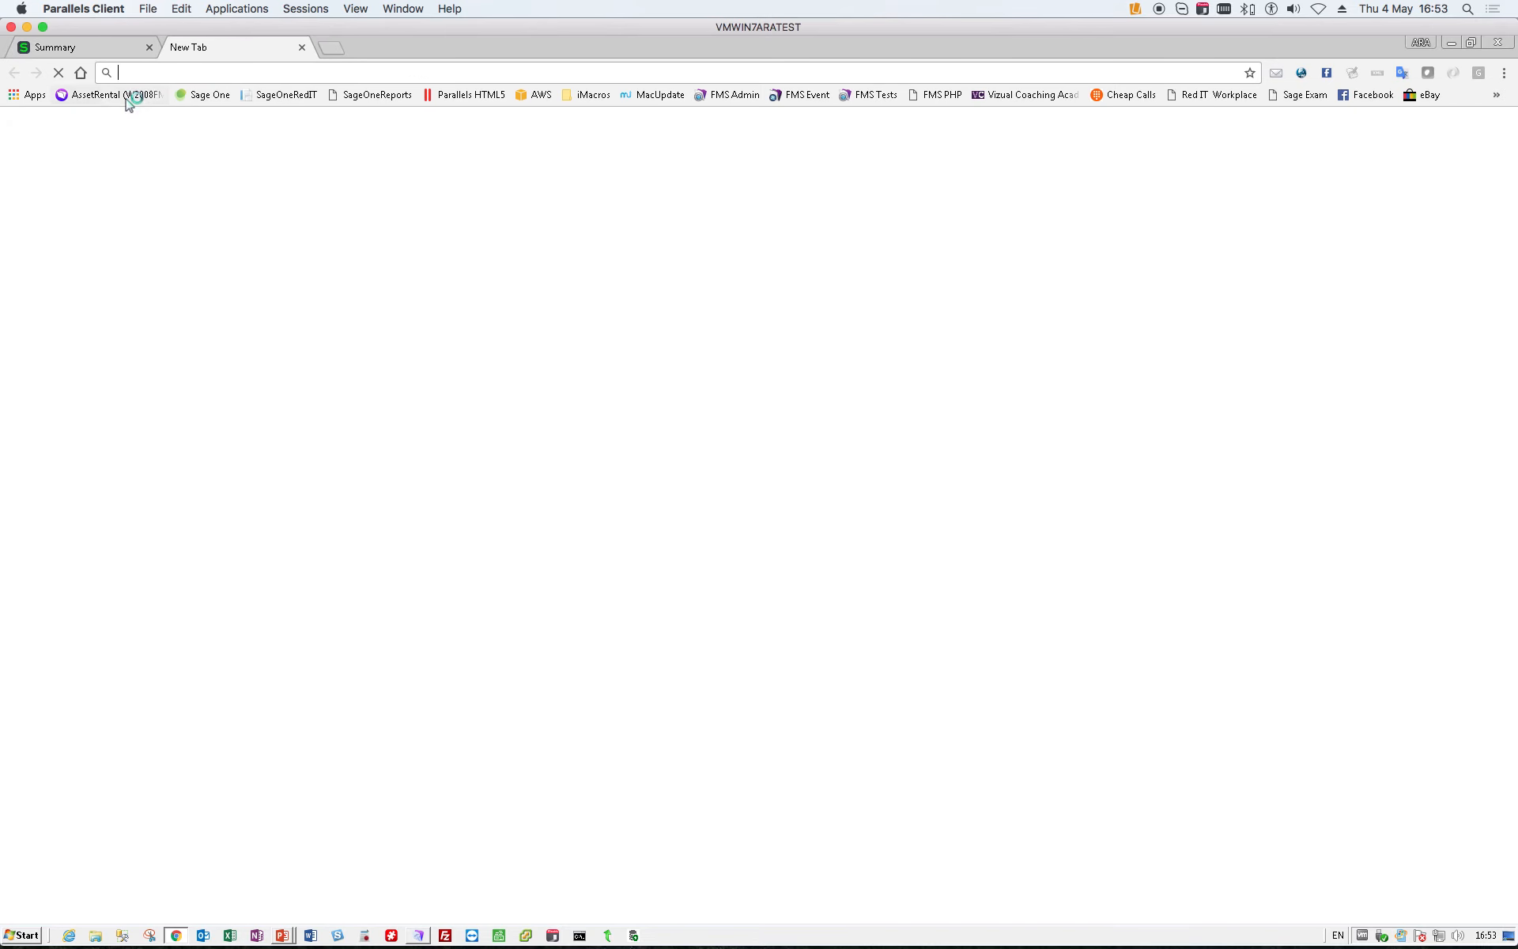
left_click(129, 95)
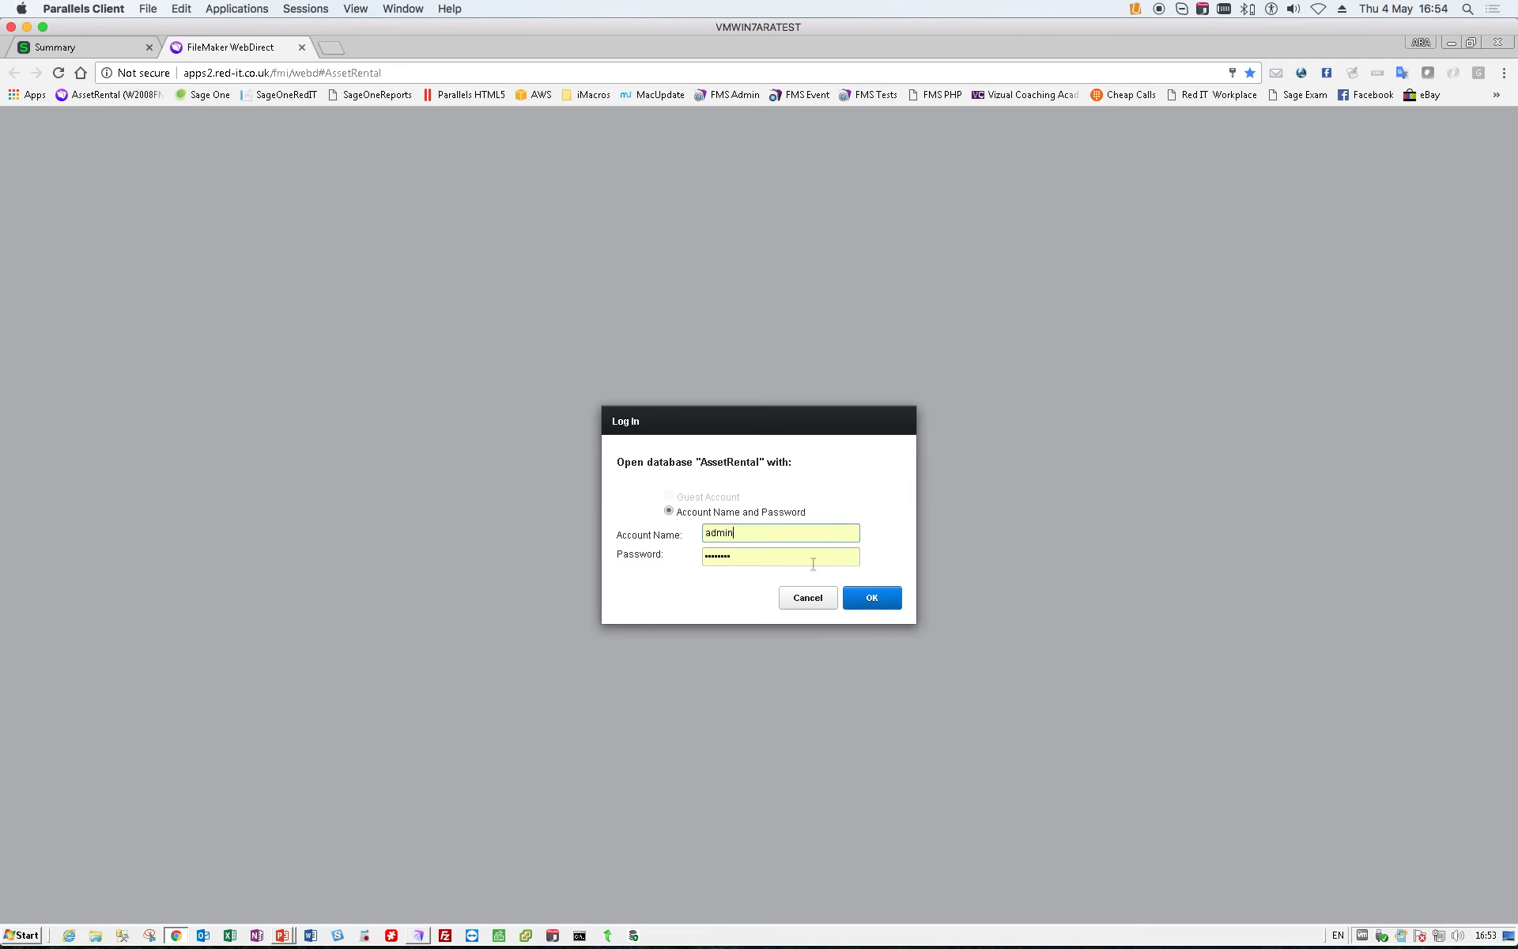
left_click(871, 597)
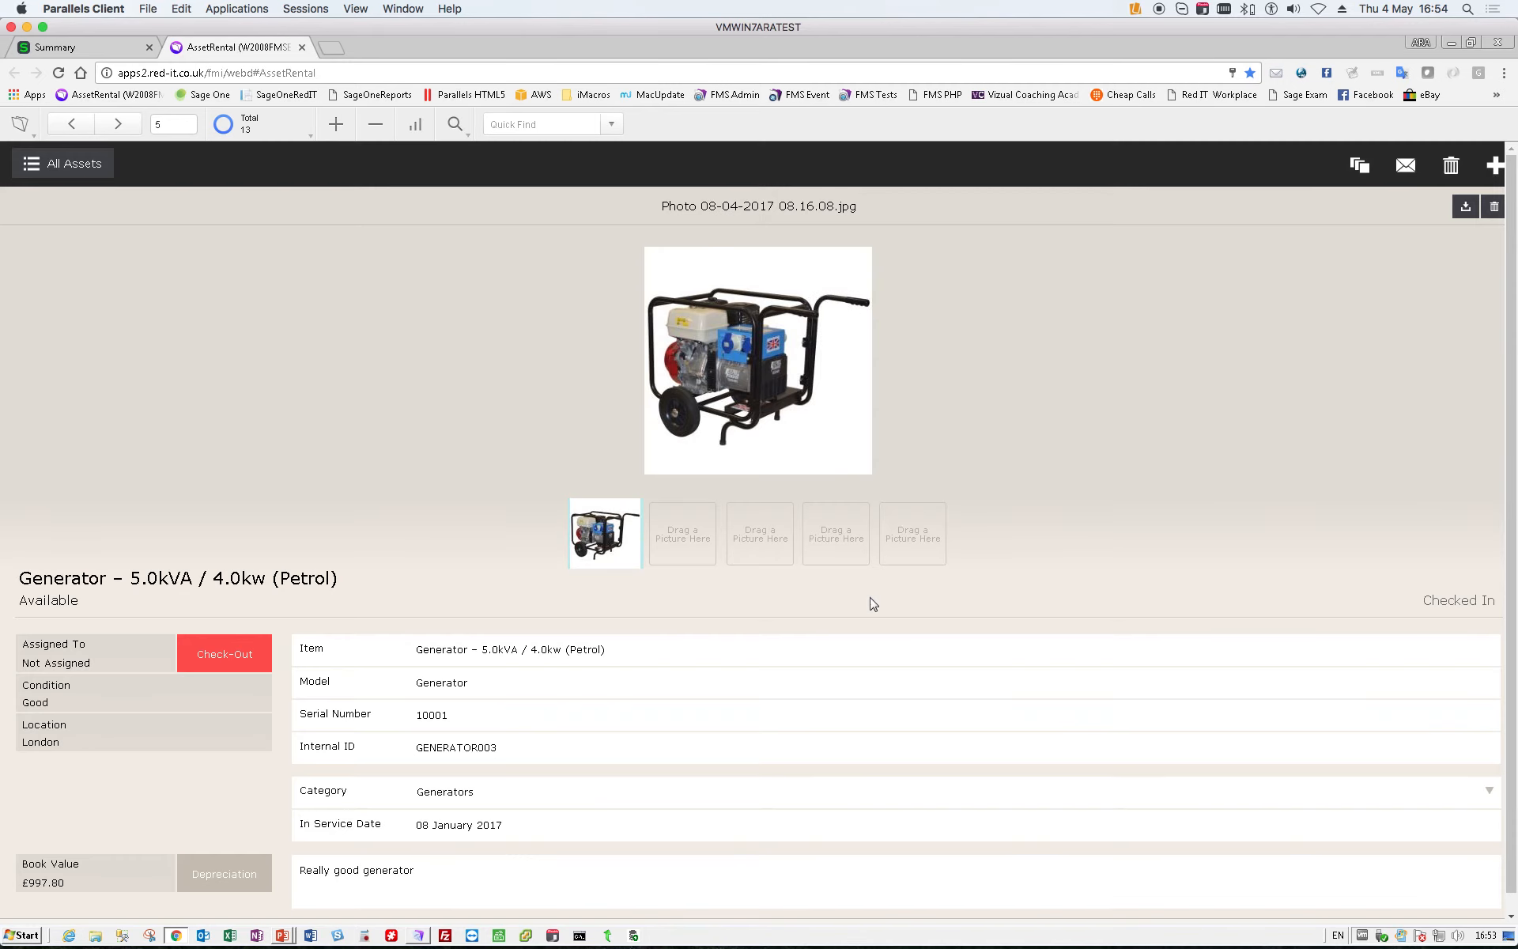
left_click(64, 164)
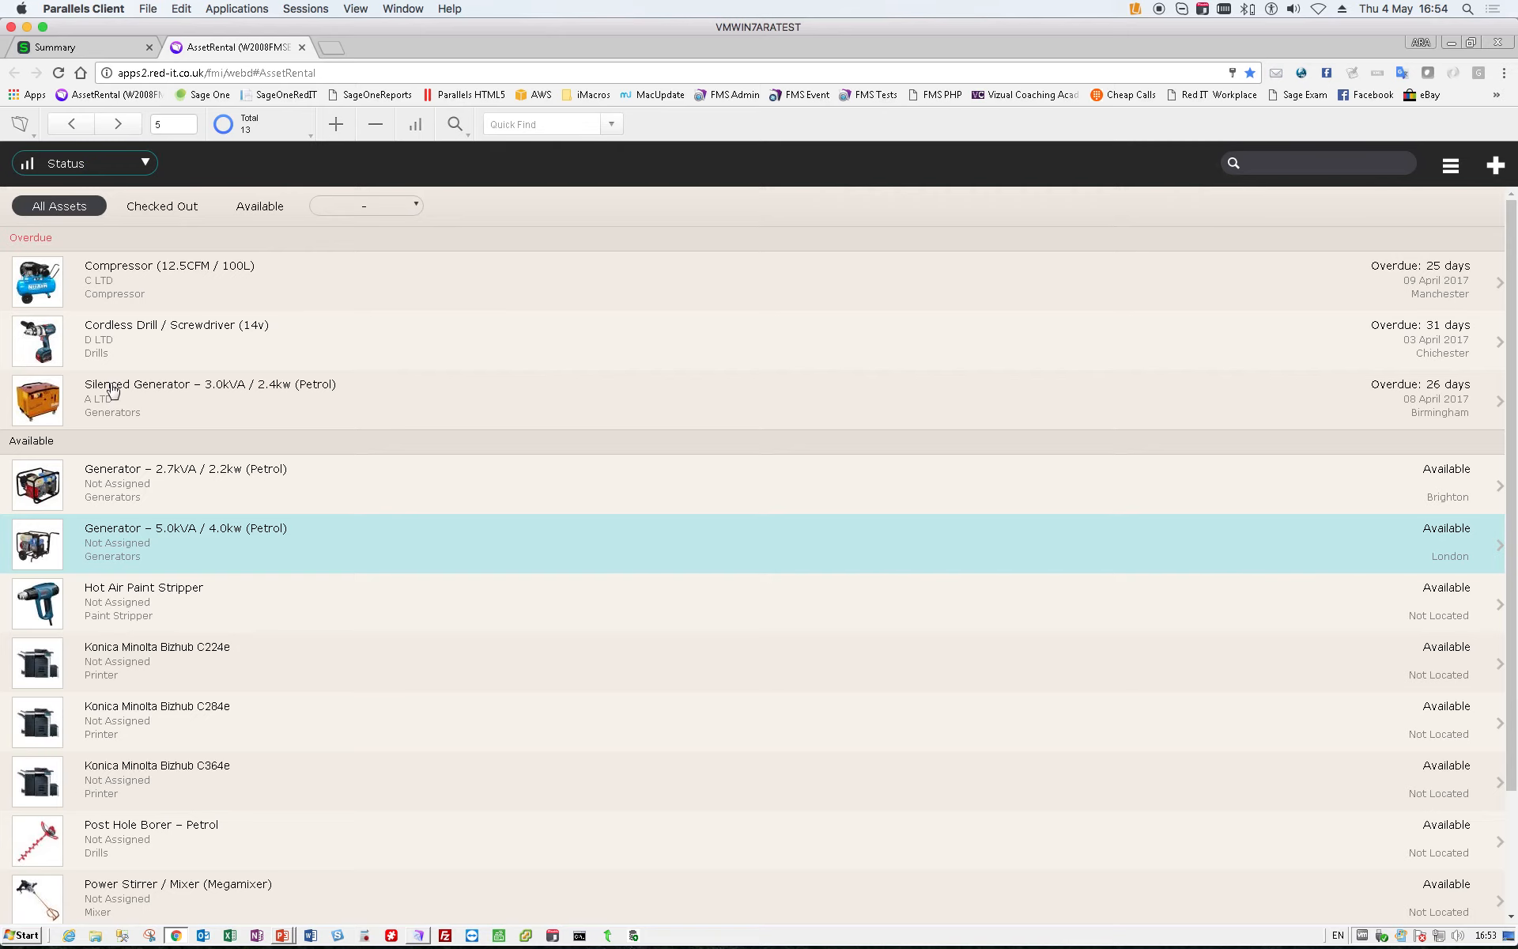
- Check out the Generator – 2.7kVA / 2.2kw (Petrol) to A1 Design Services with reference ARA_1654 and return to the asset list
left_click(273, 495)
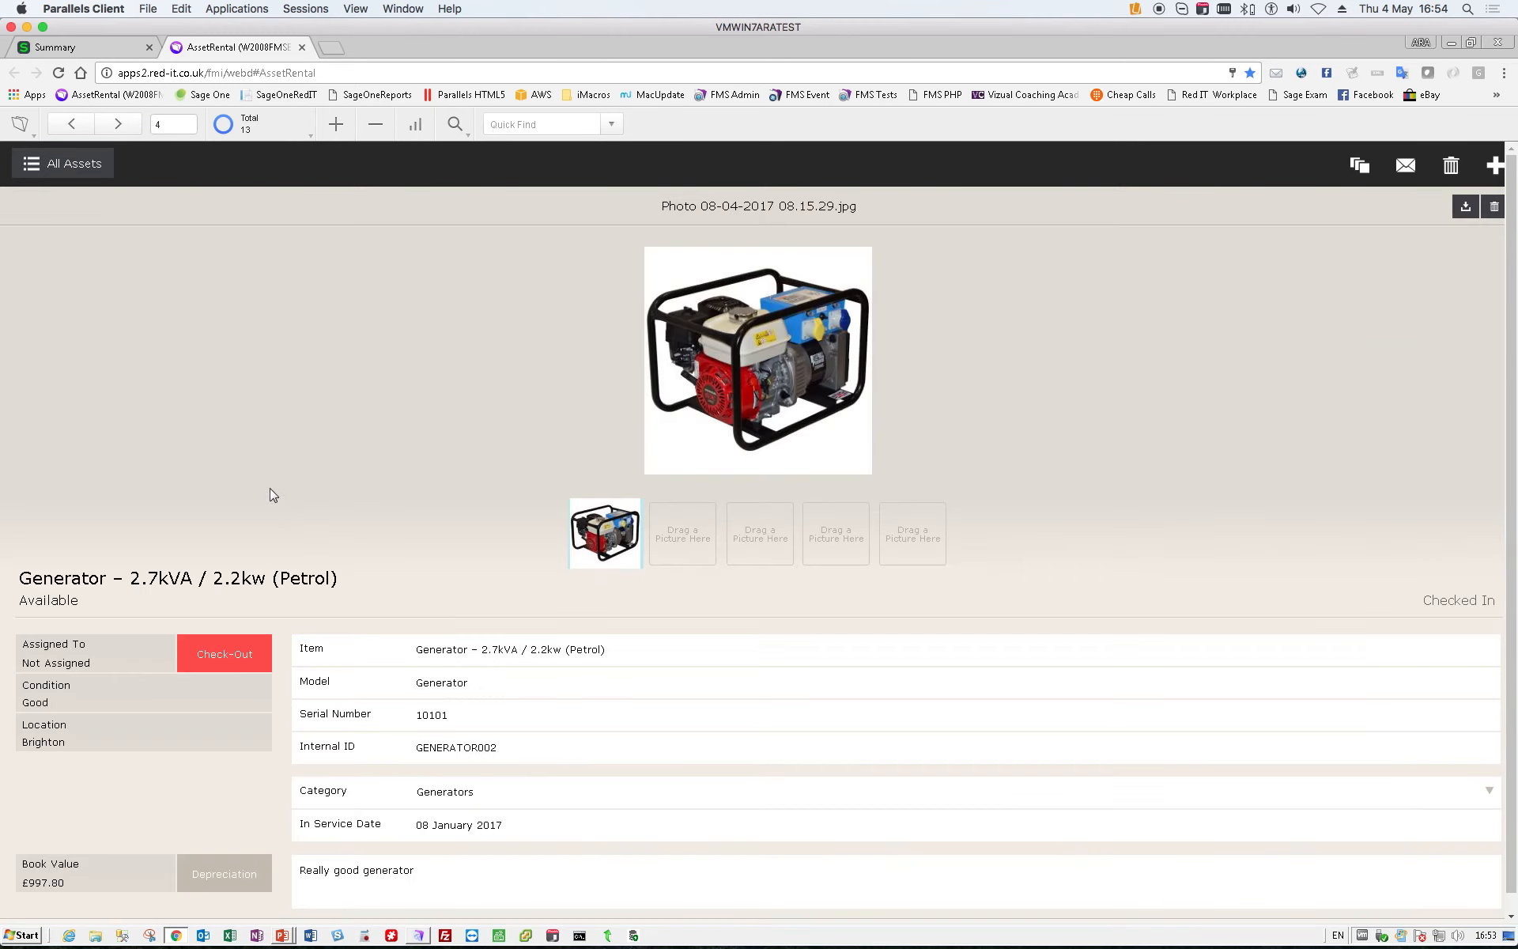
left_click(253, 662)
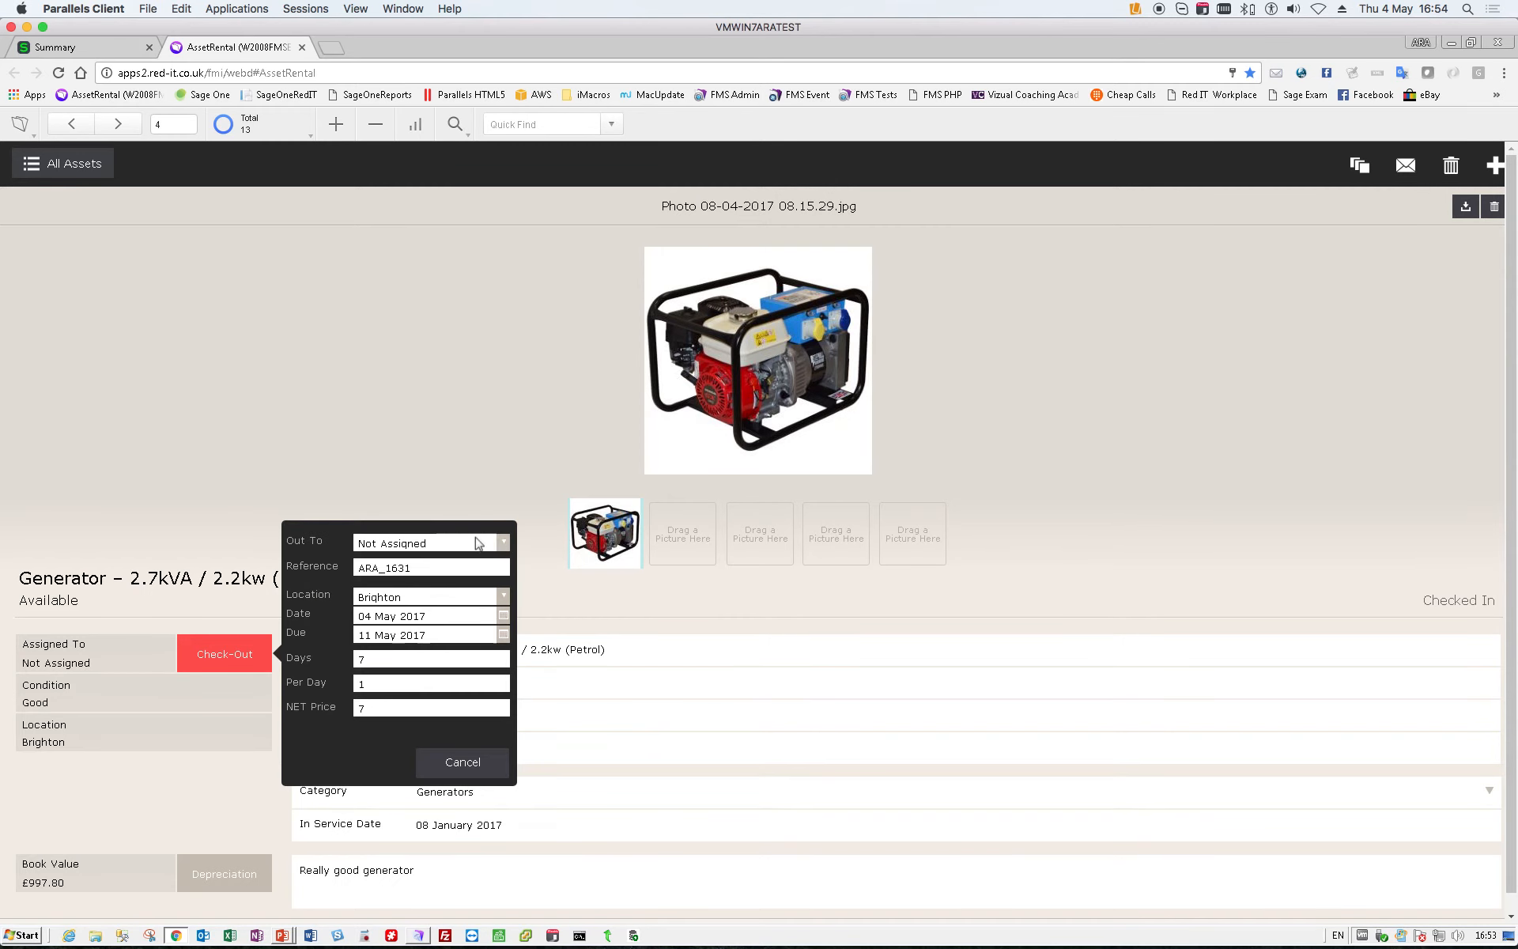
left_click(503, 544)
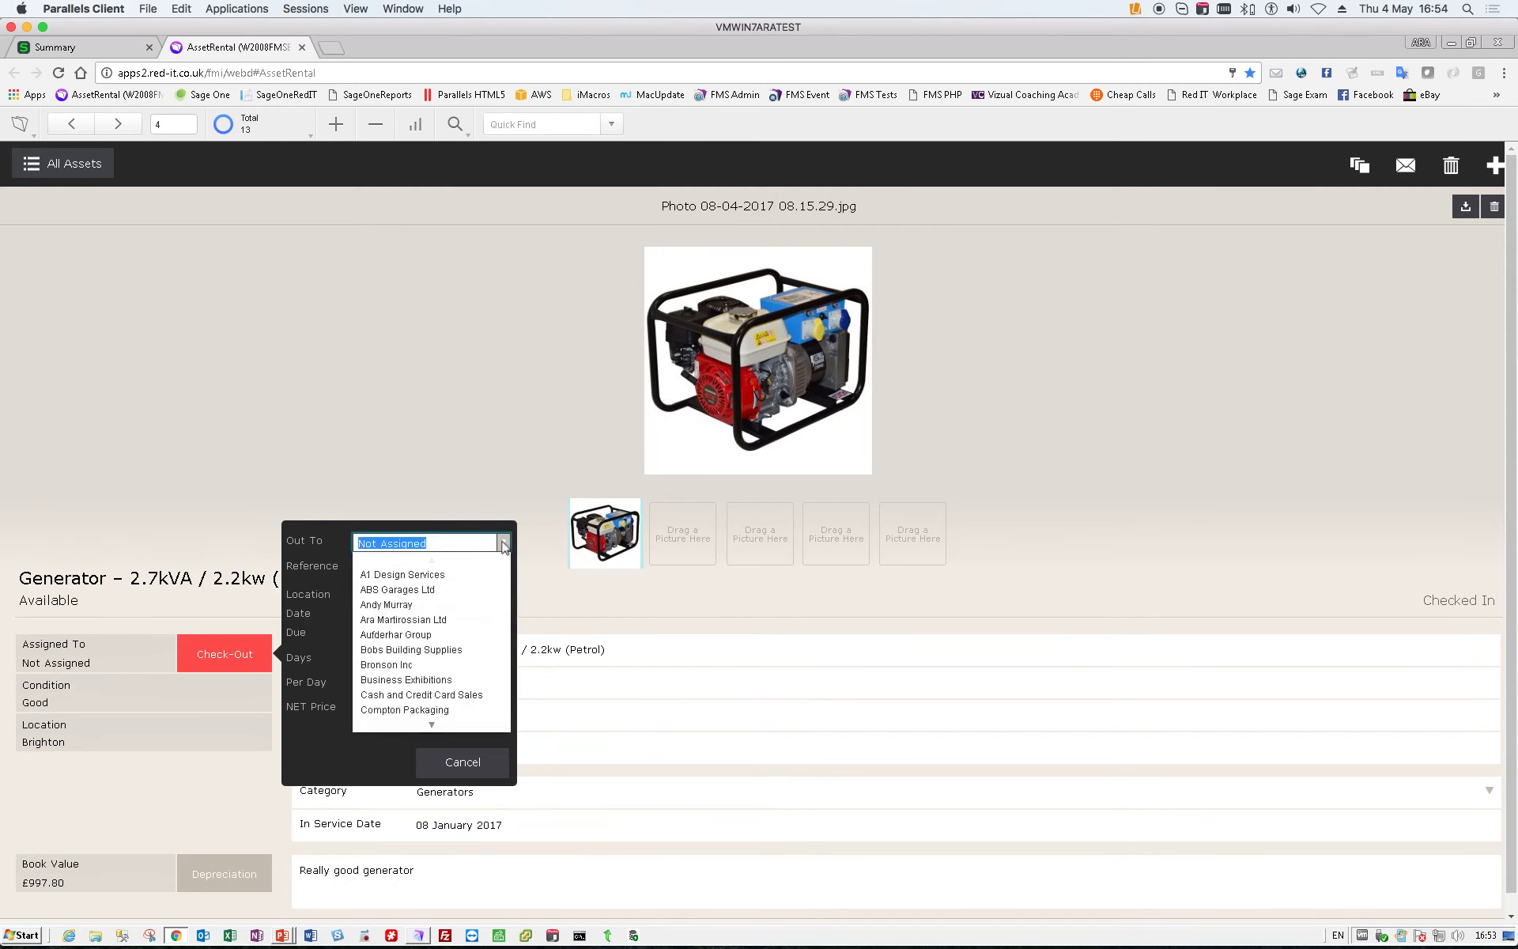
left_click(423, 579)
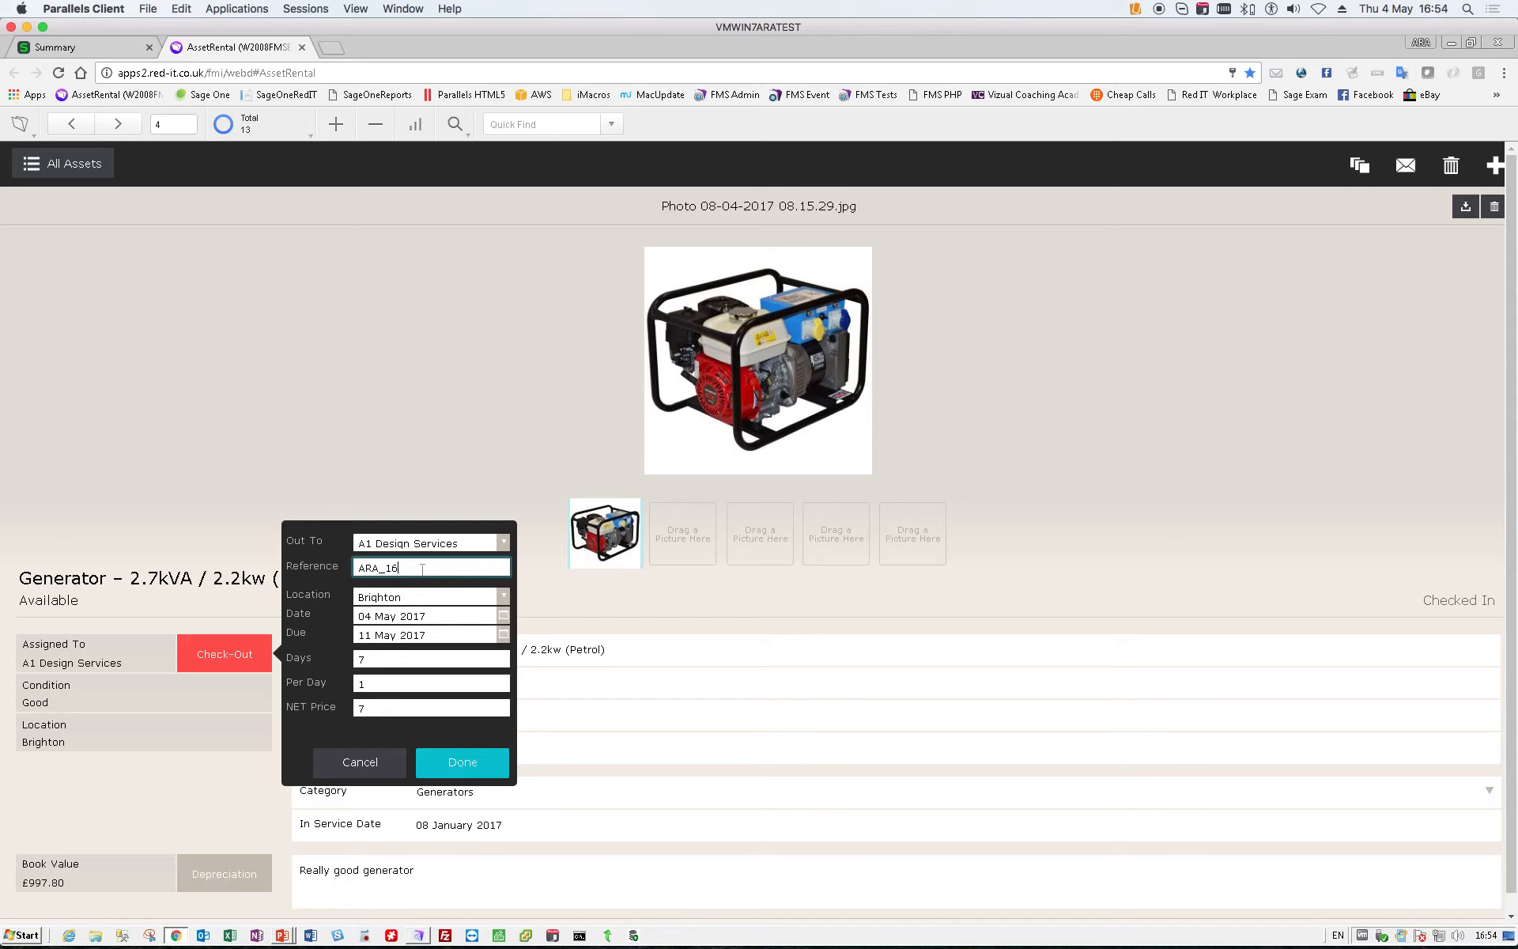
type("54")
left_click(461, 762)
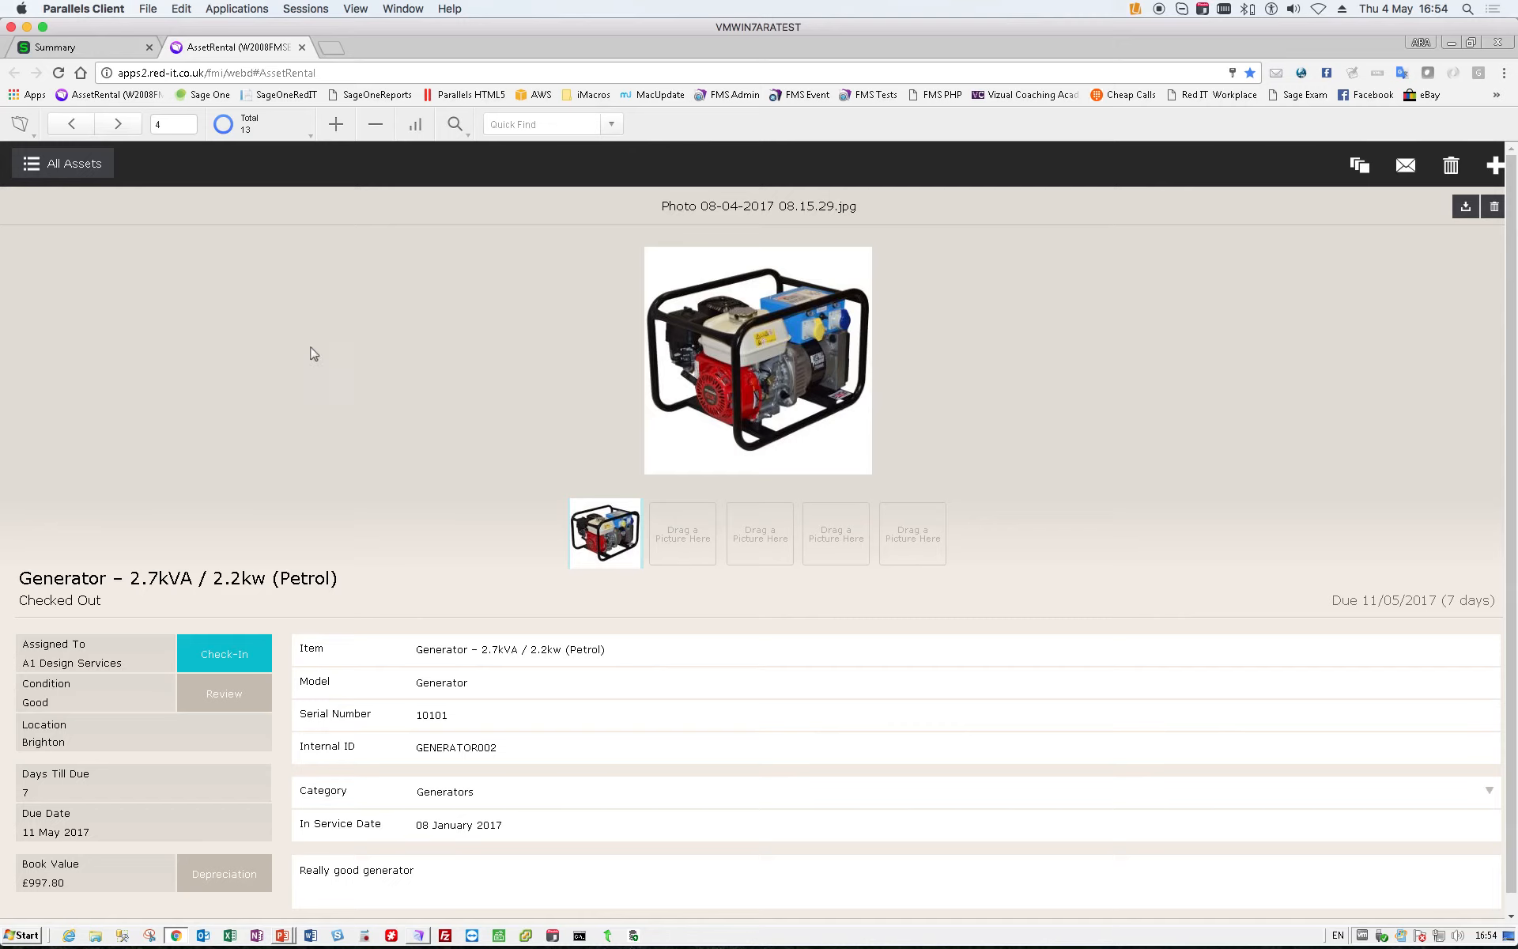
left_click(70, 166)
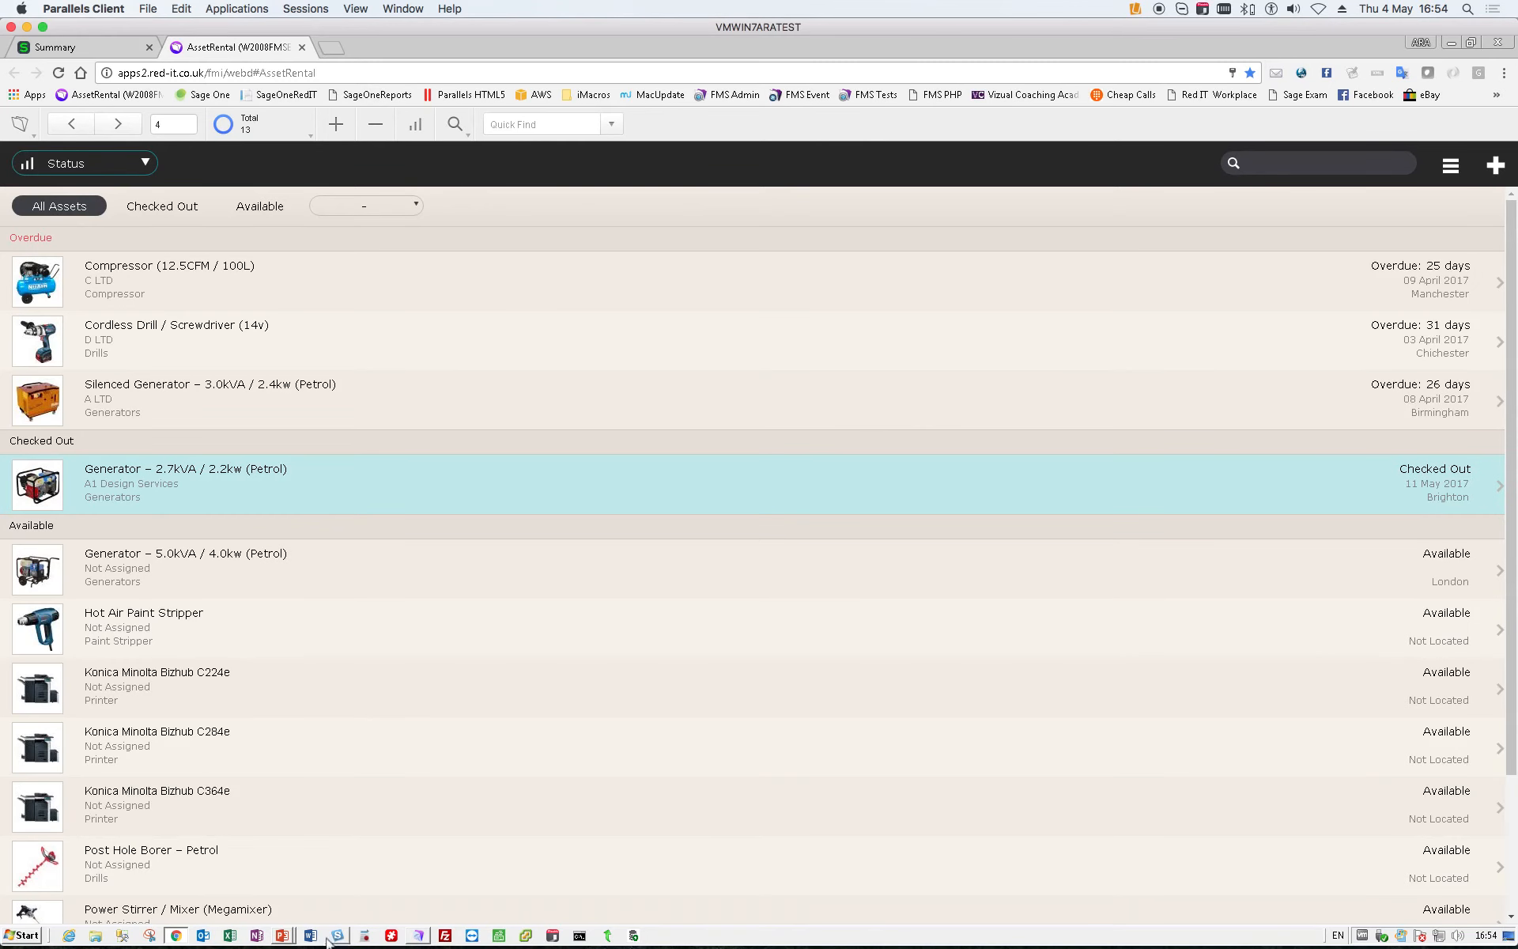
- In FileMaker Pro, review the checked-out 2.7kVA generator's condition and signature, and return to the asset list
left_click(418, 936)
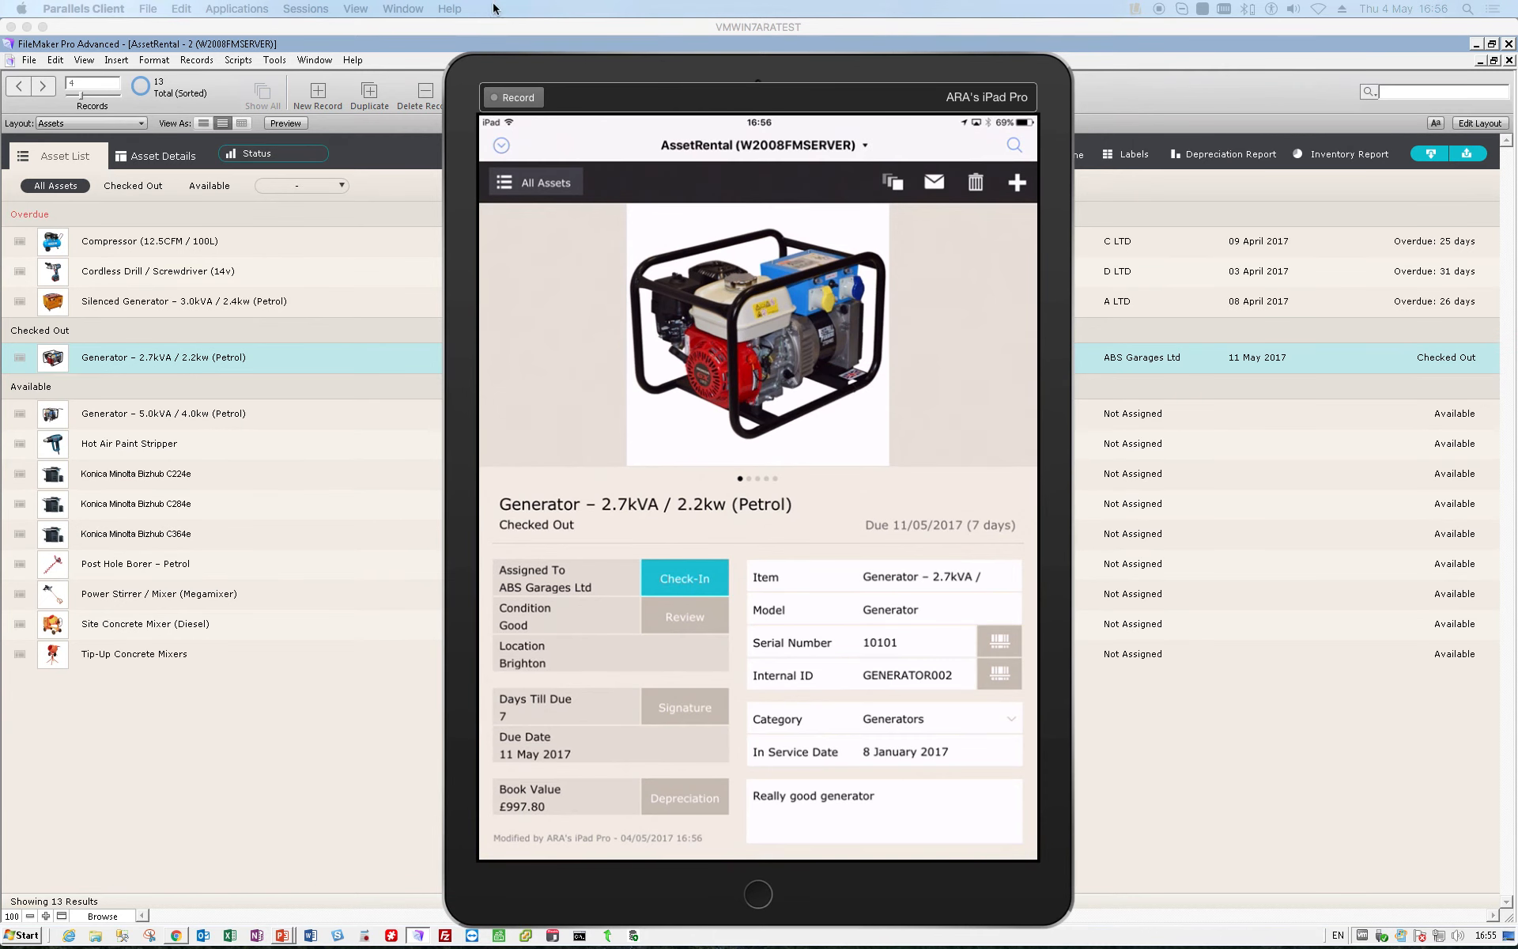
left_click_drag(605, 71, 601, 67)
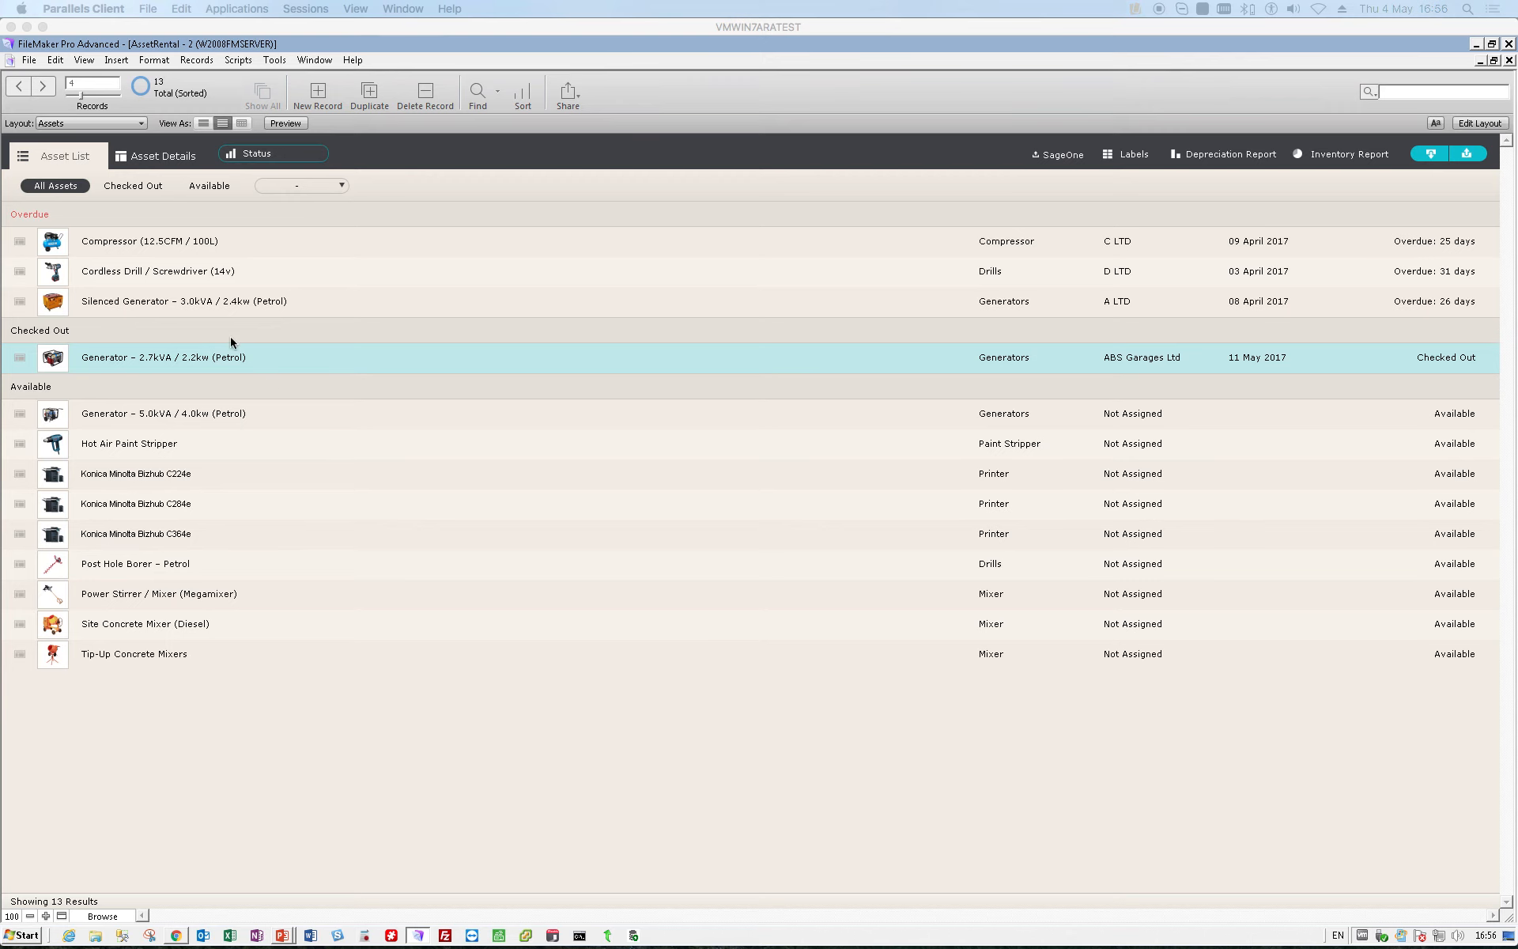
left_click(272, 363)
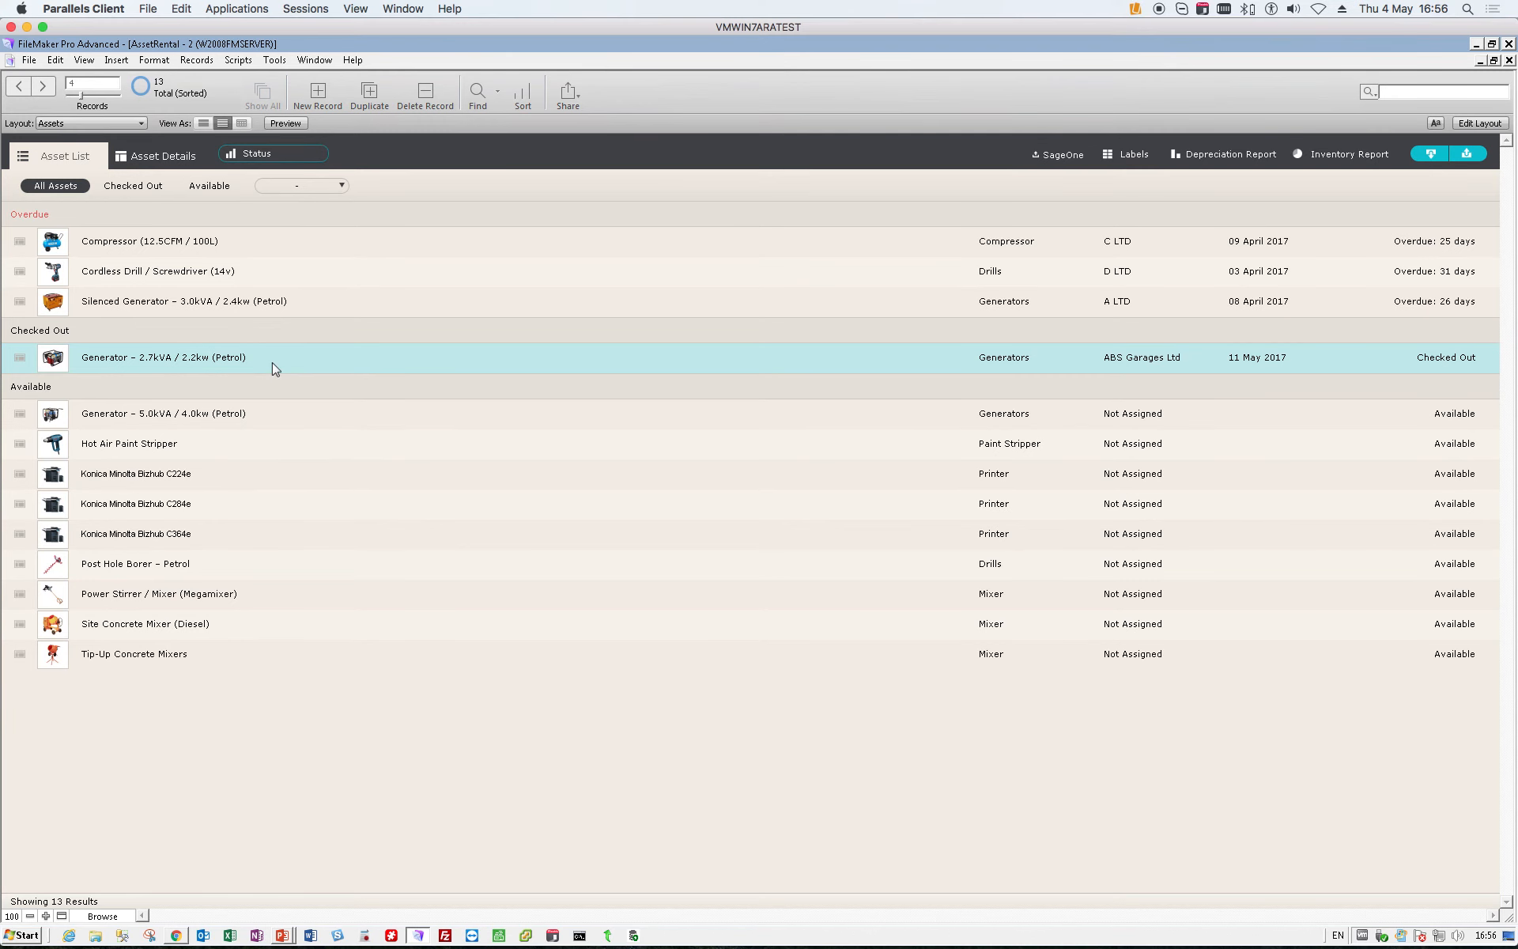
left_click(213, 364)
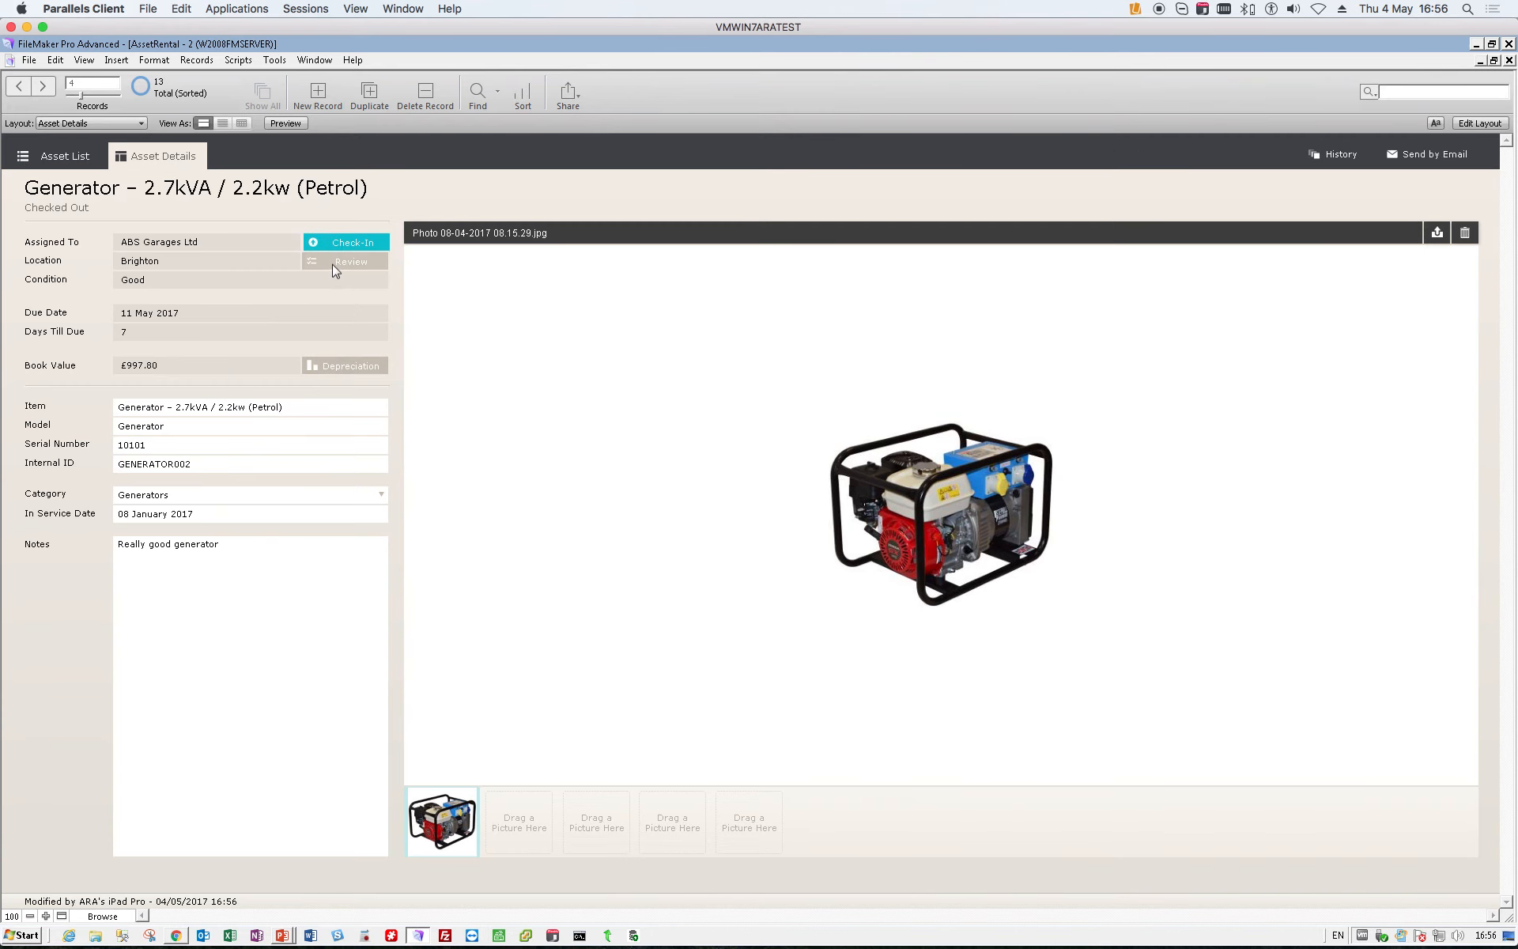
left_click(335, 269)
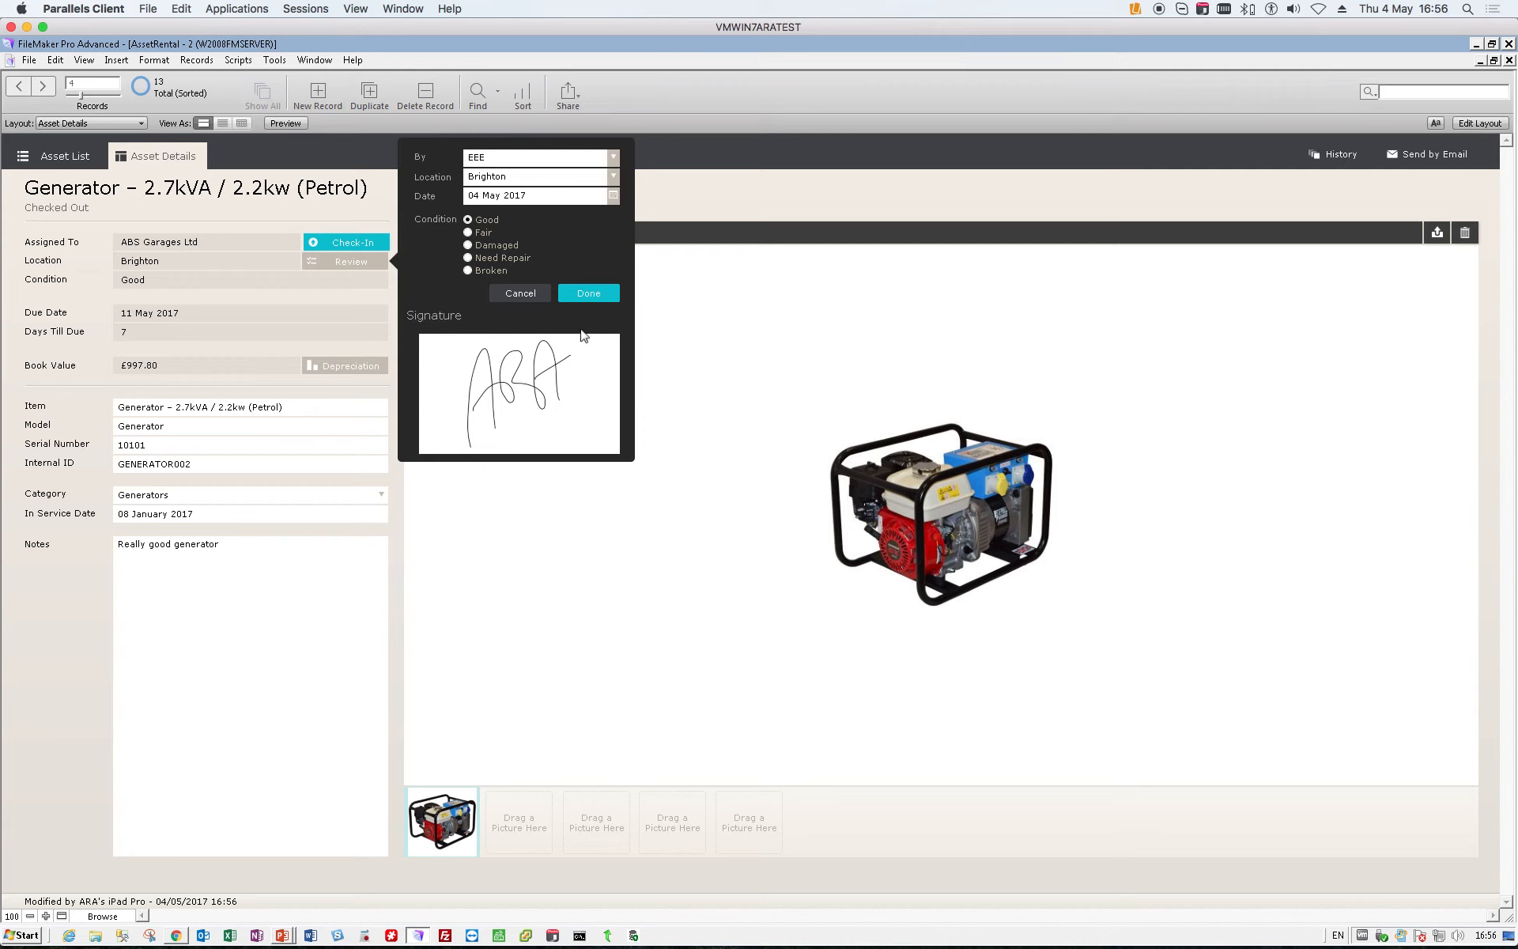
left_click(585, 297)
left_click(74, 162)
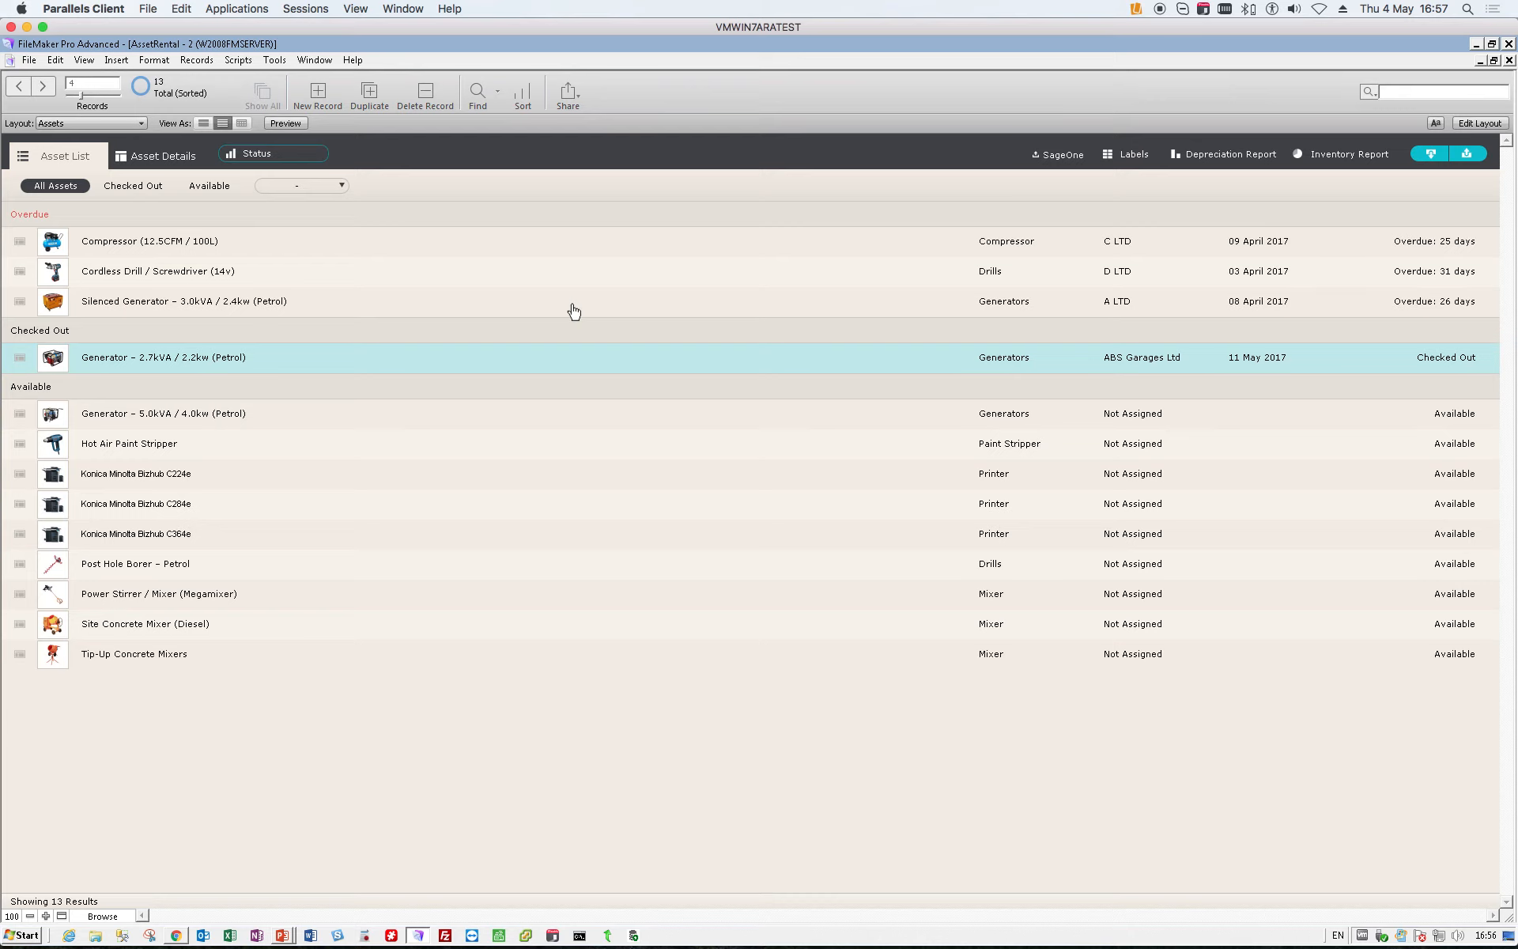
- Prepare the asset rental invoices for Sage One import and authorise full access to the Sage One account data
left_click(1056, 158)
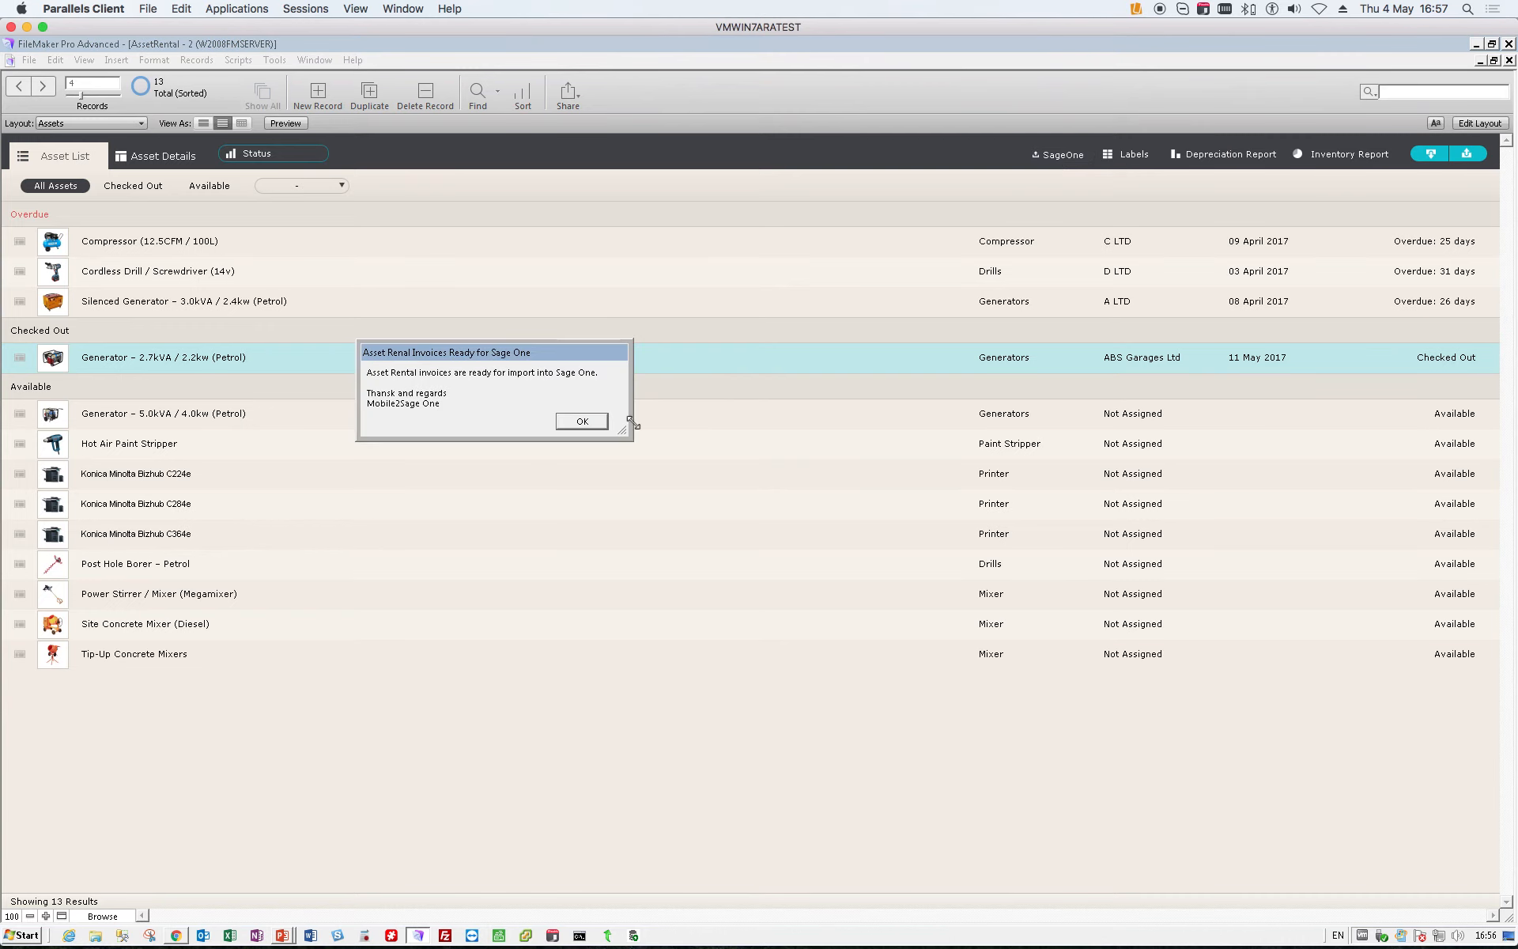
left_click(582, 421)
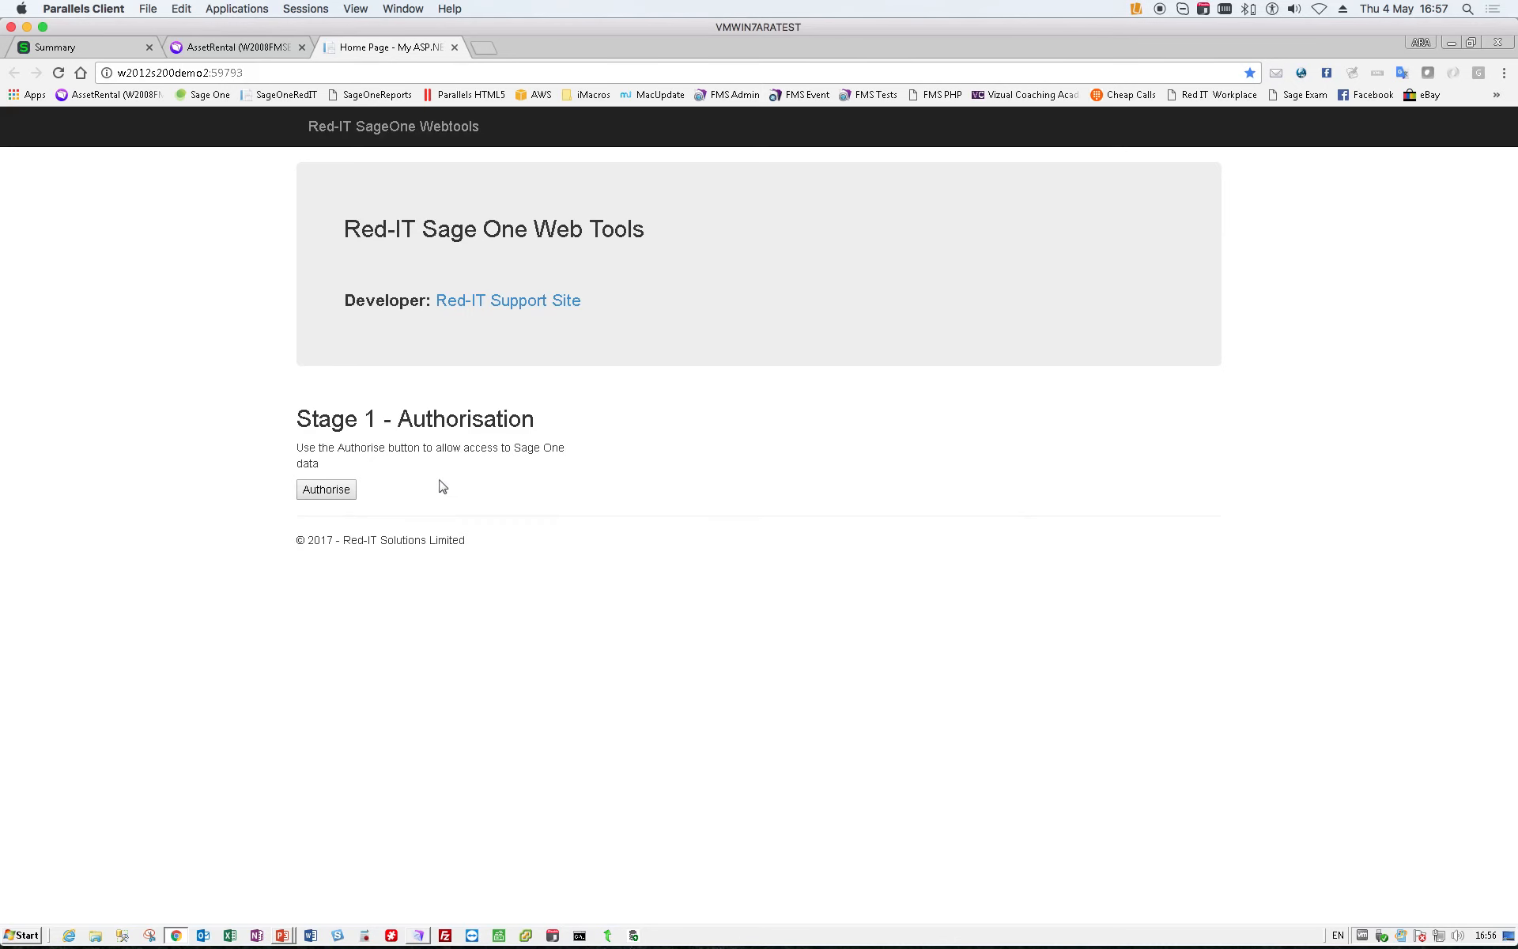
left_click(327, 491)
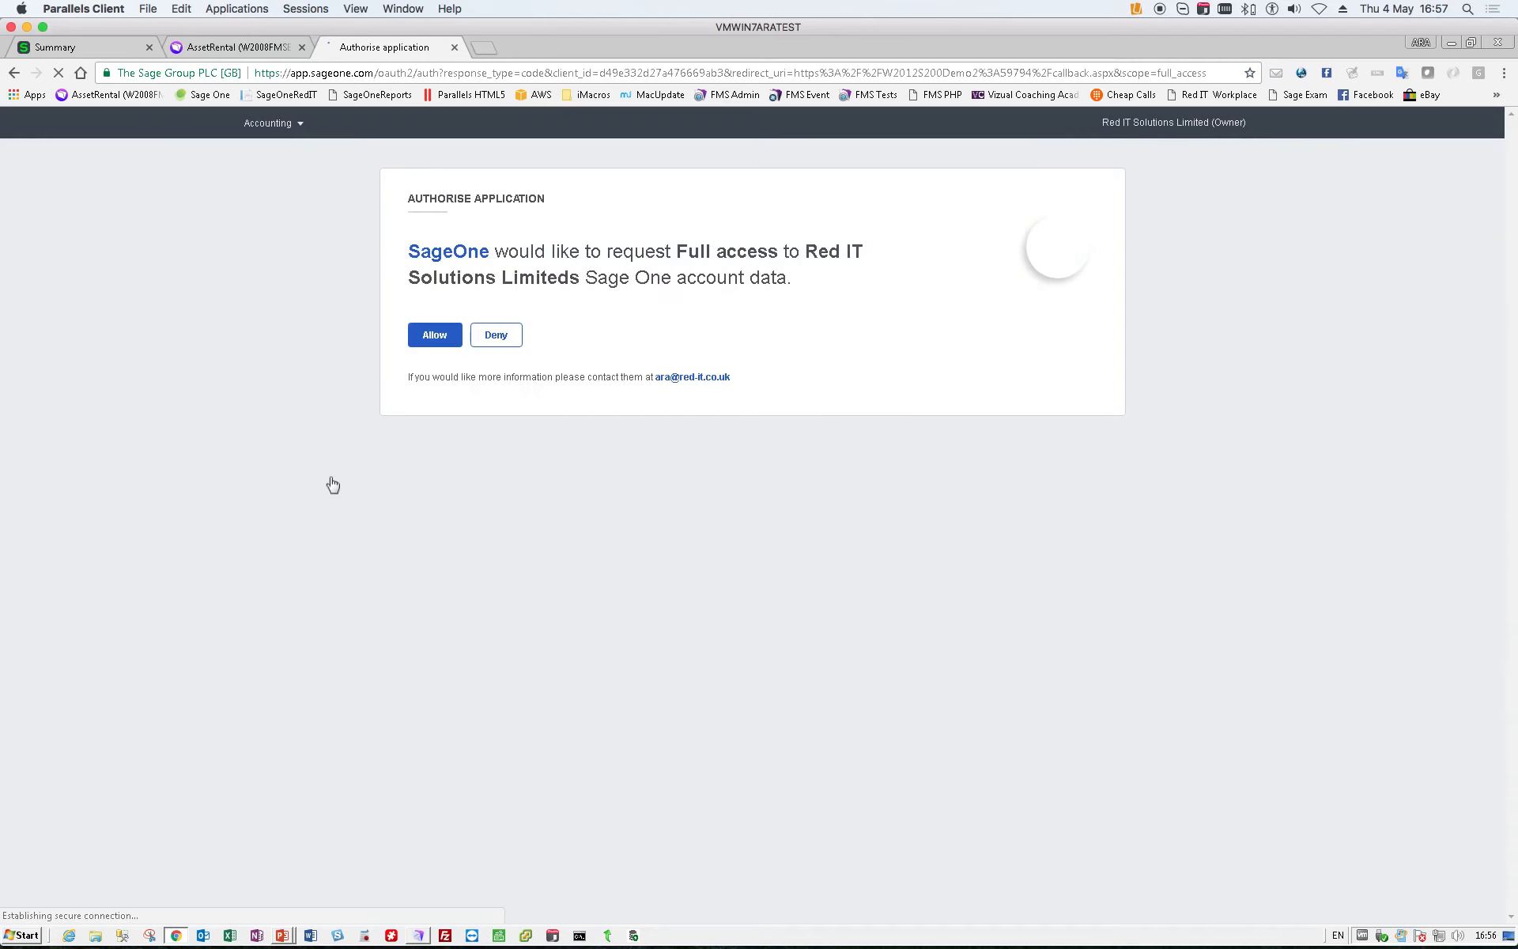
left_click(427, 336)
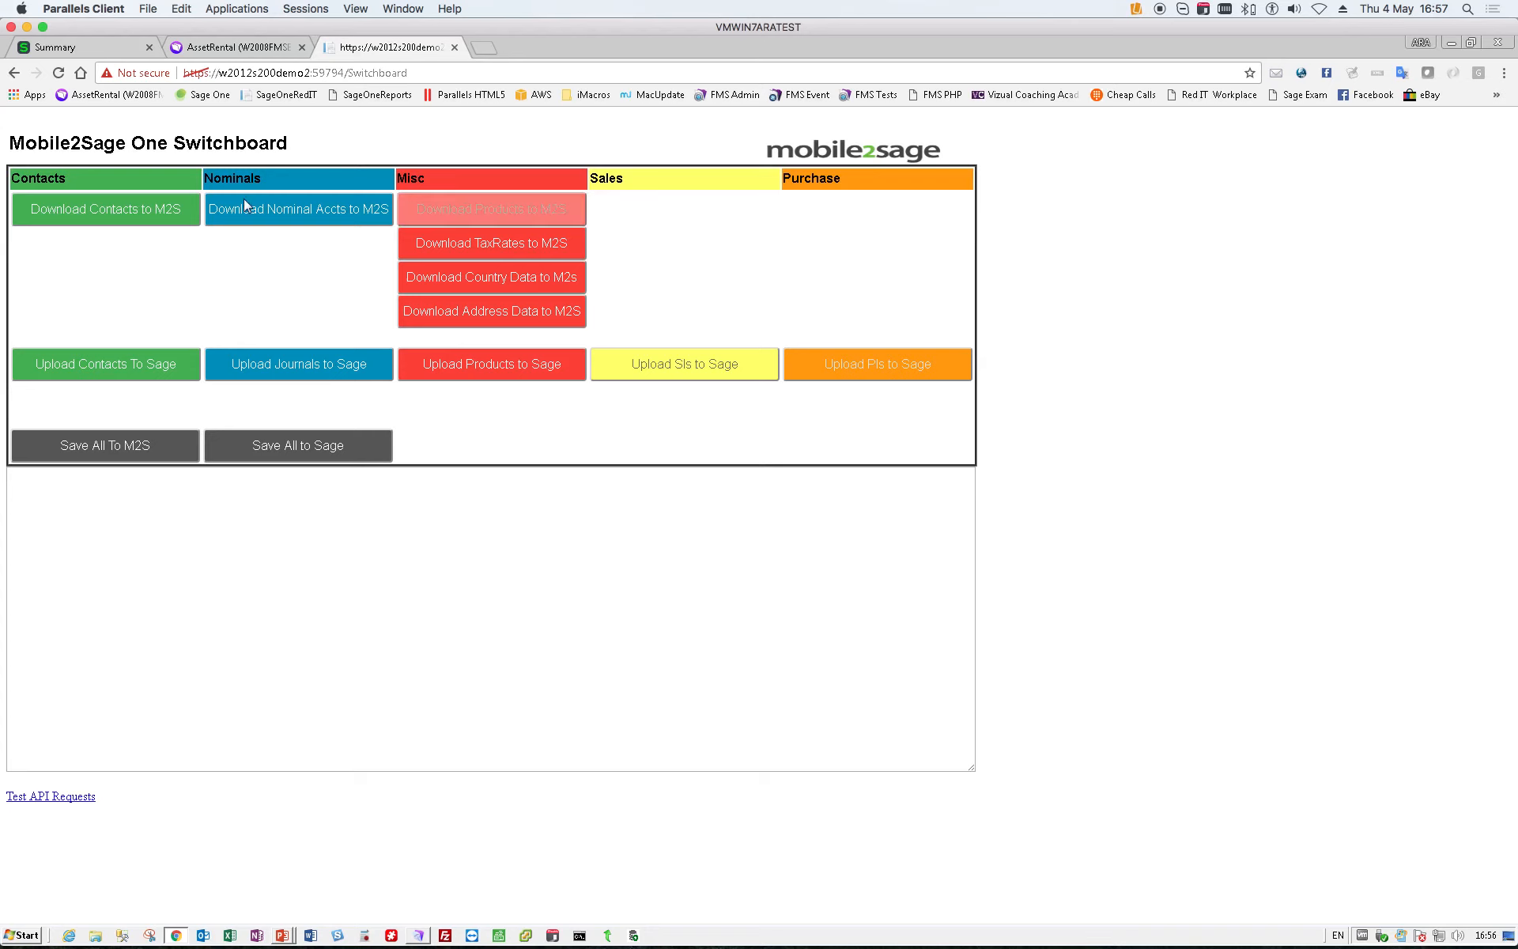
- Save all Sage data to M2S, upload the sales invoices to Sage, and highlight the uploaded invoice's reference ending in the log
left_click(142, 445)
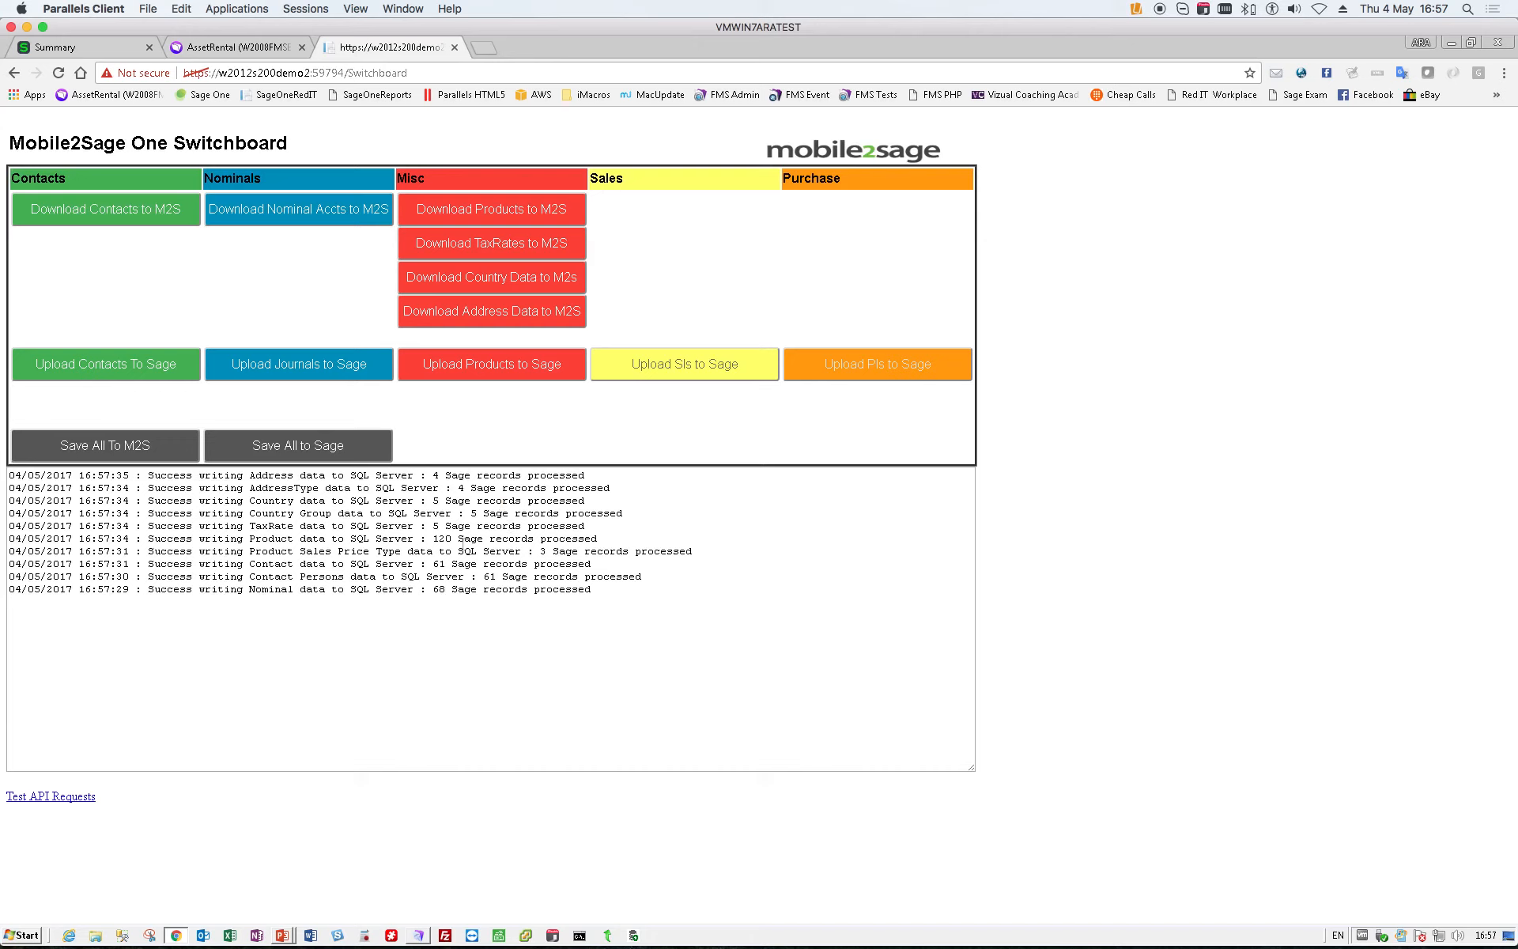
left_click(652, 372)
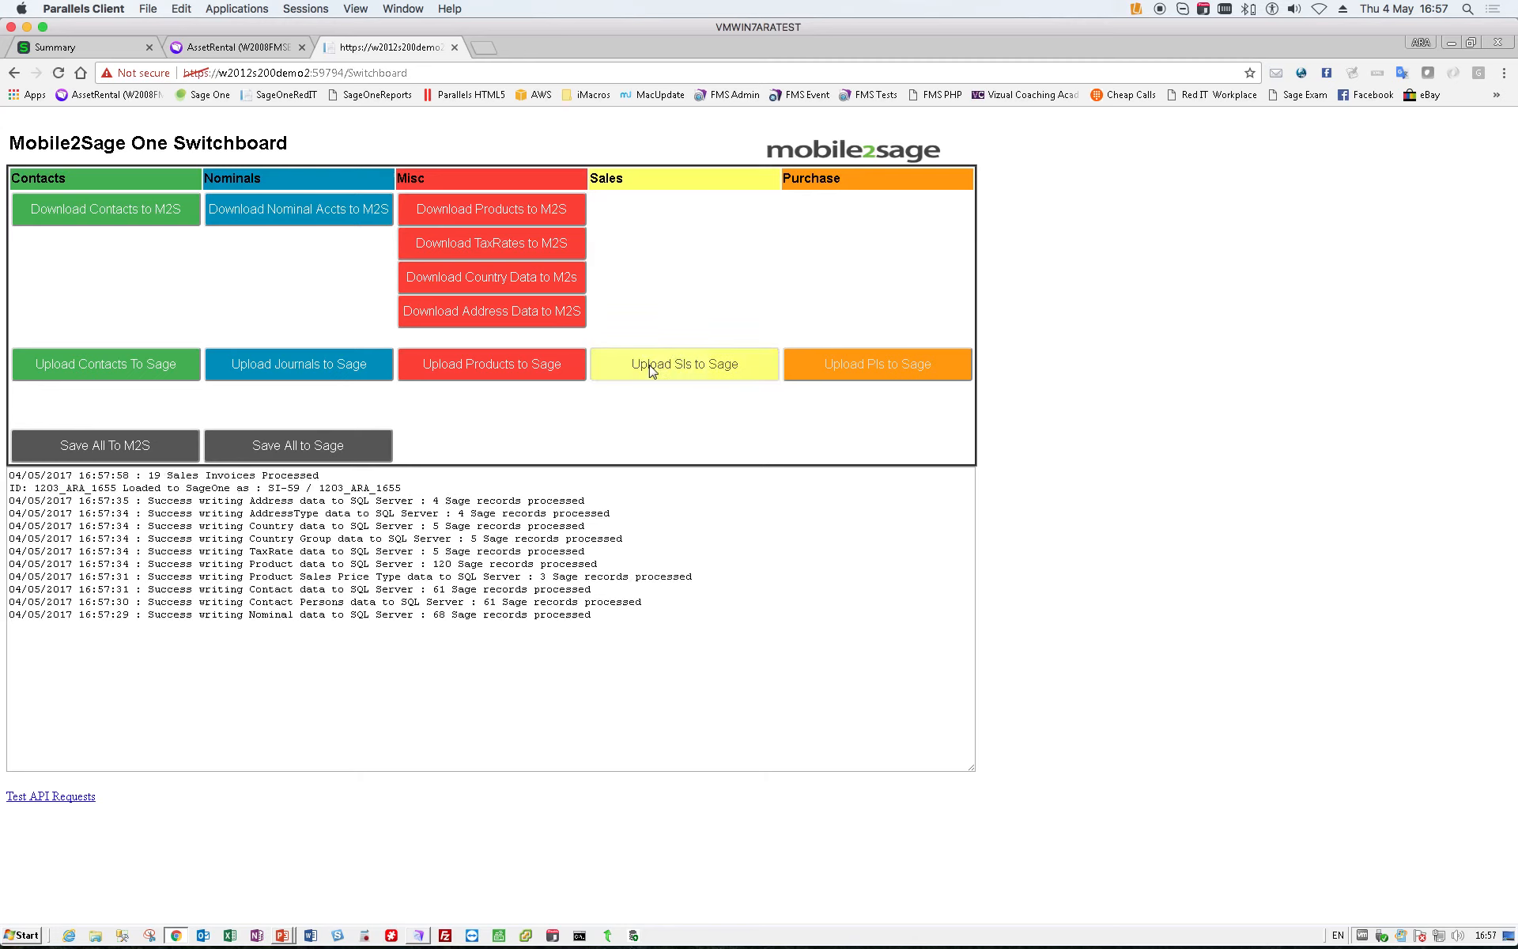
left_click(437, 499)
left_click_drag(401, 488, 370, 488)
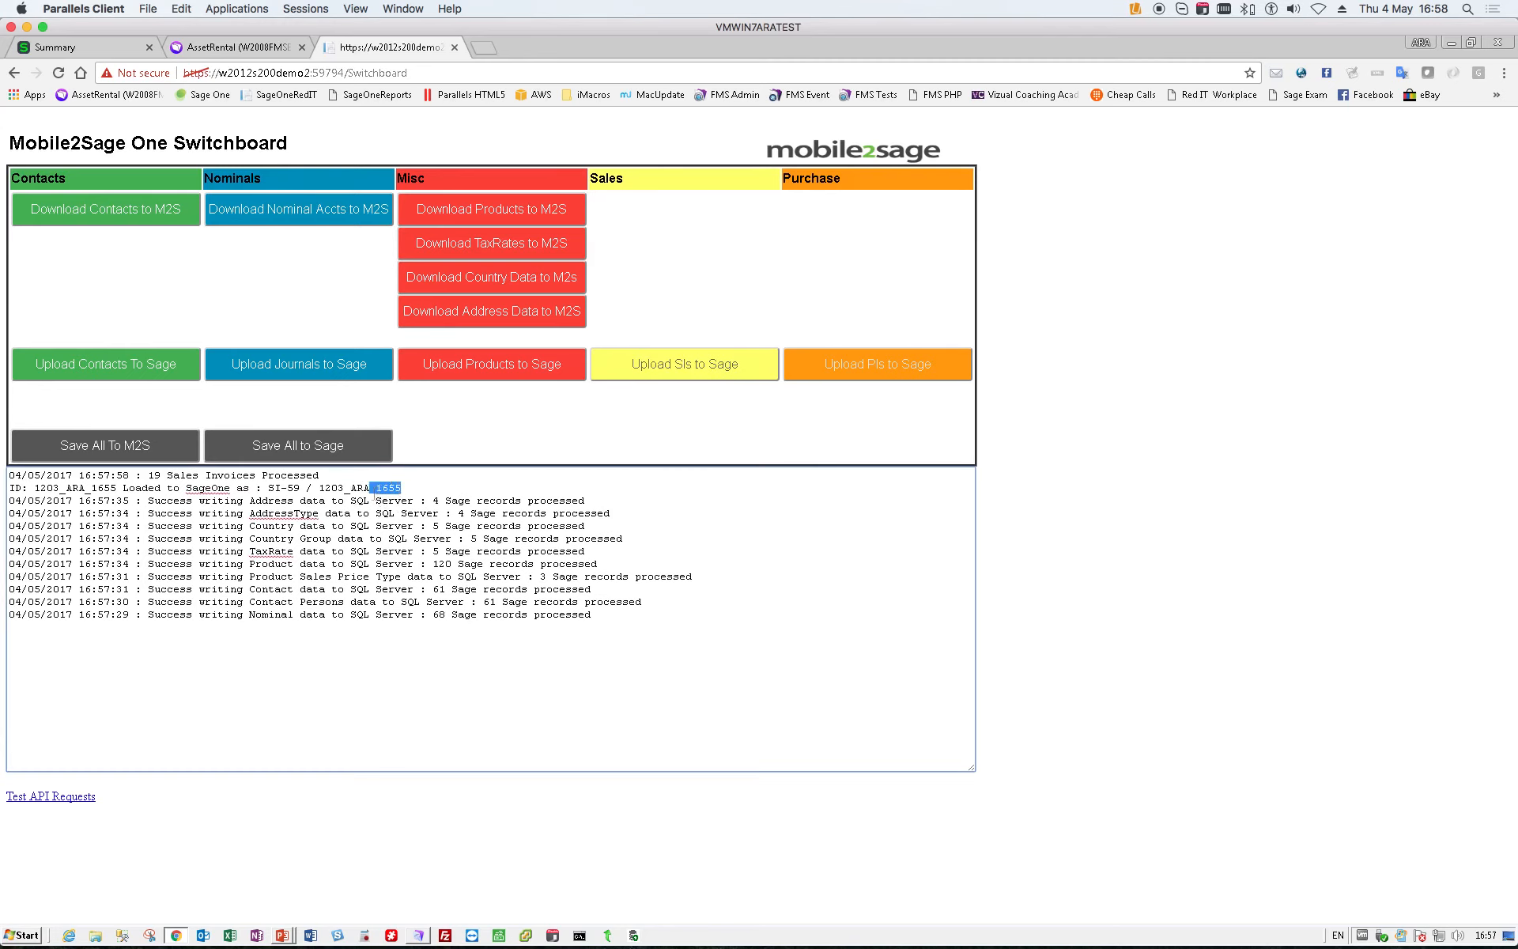
- In Sage One, open the newest ABS Garages Ltd sales invoice, generate its printable PDF to check the rental line, and return to the invoice
left_click(90, 54)
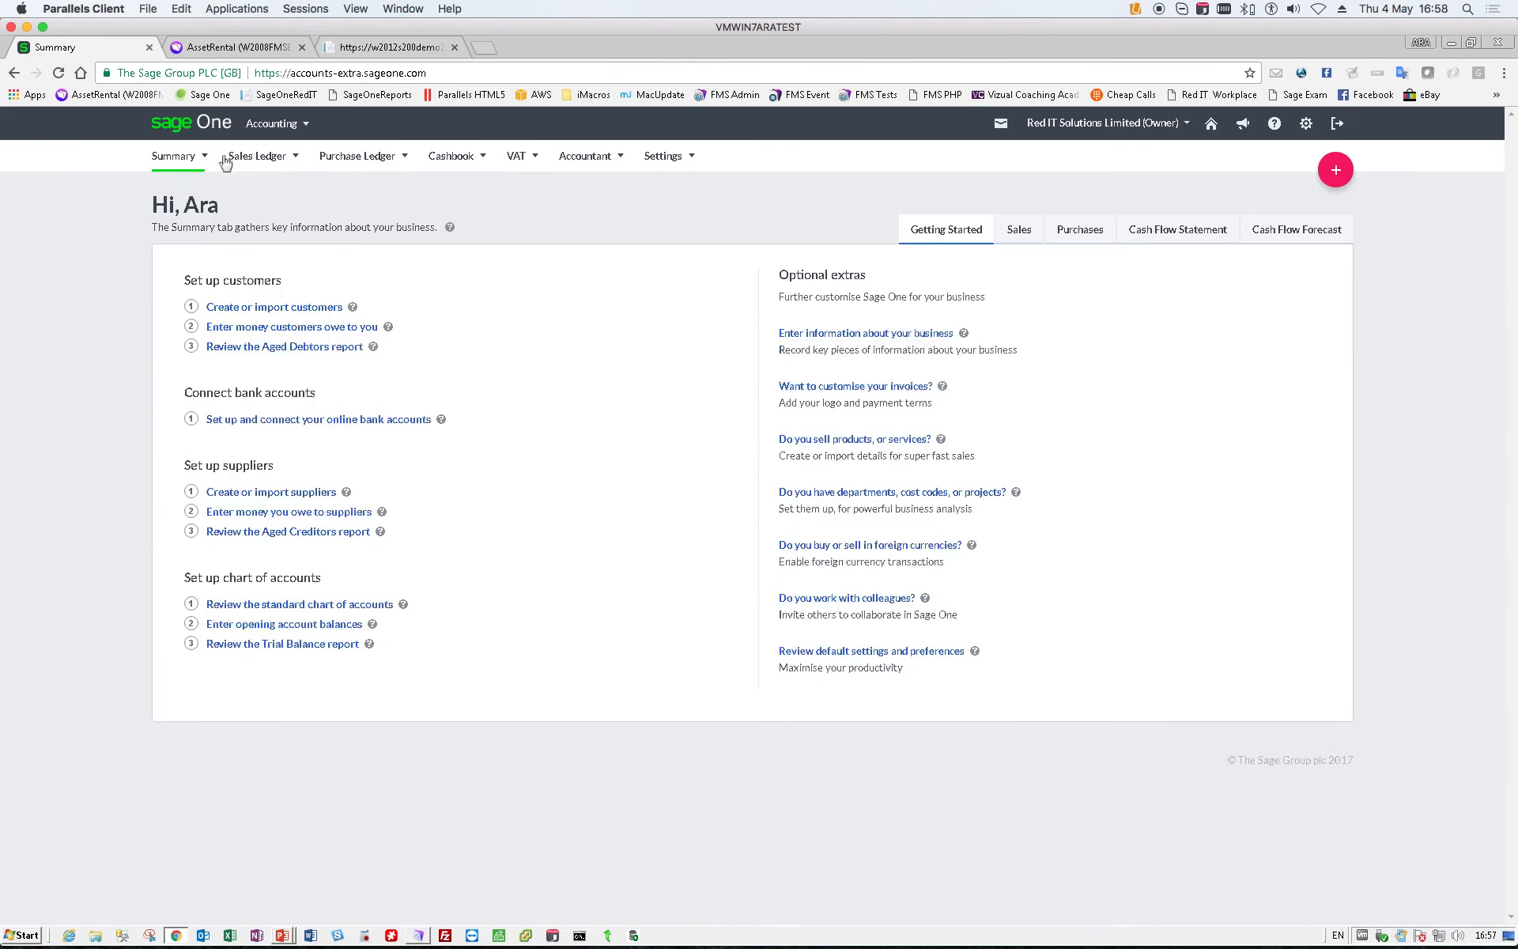
mouse_move(230, 159)
left_click(267, 239)
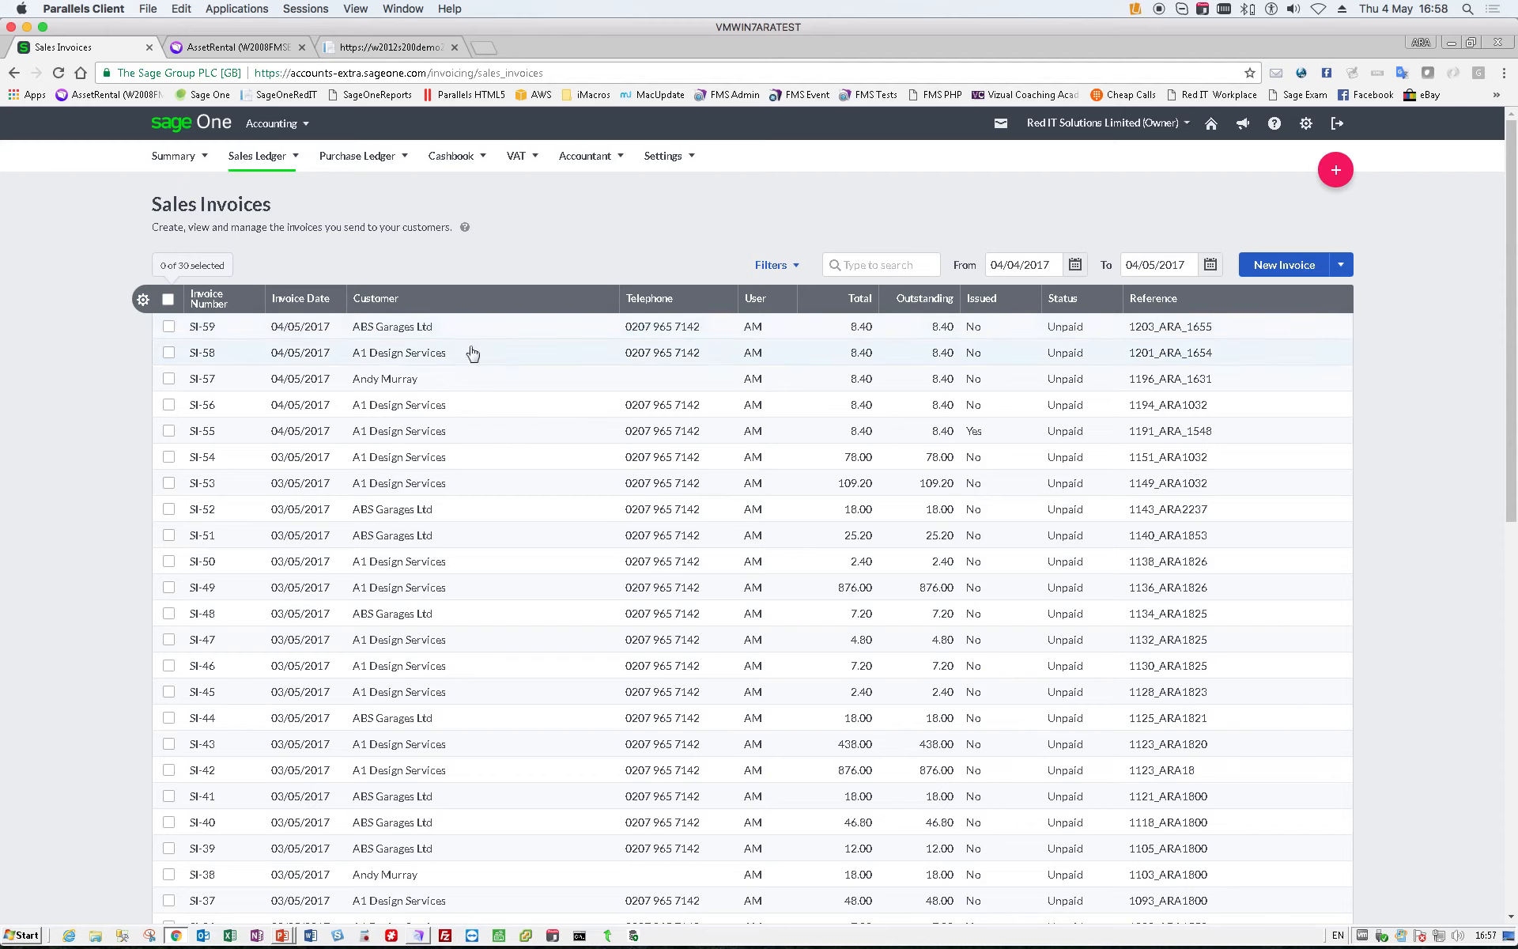
left_click(401, 340)
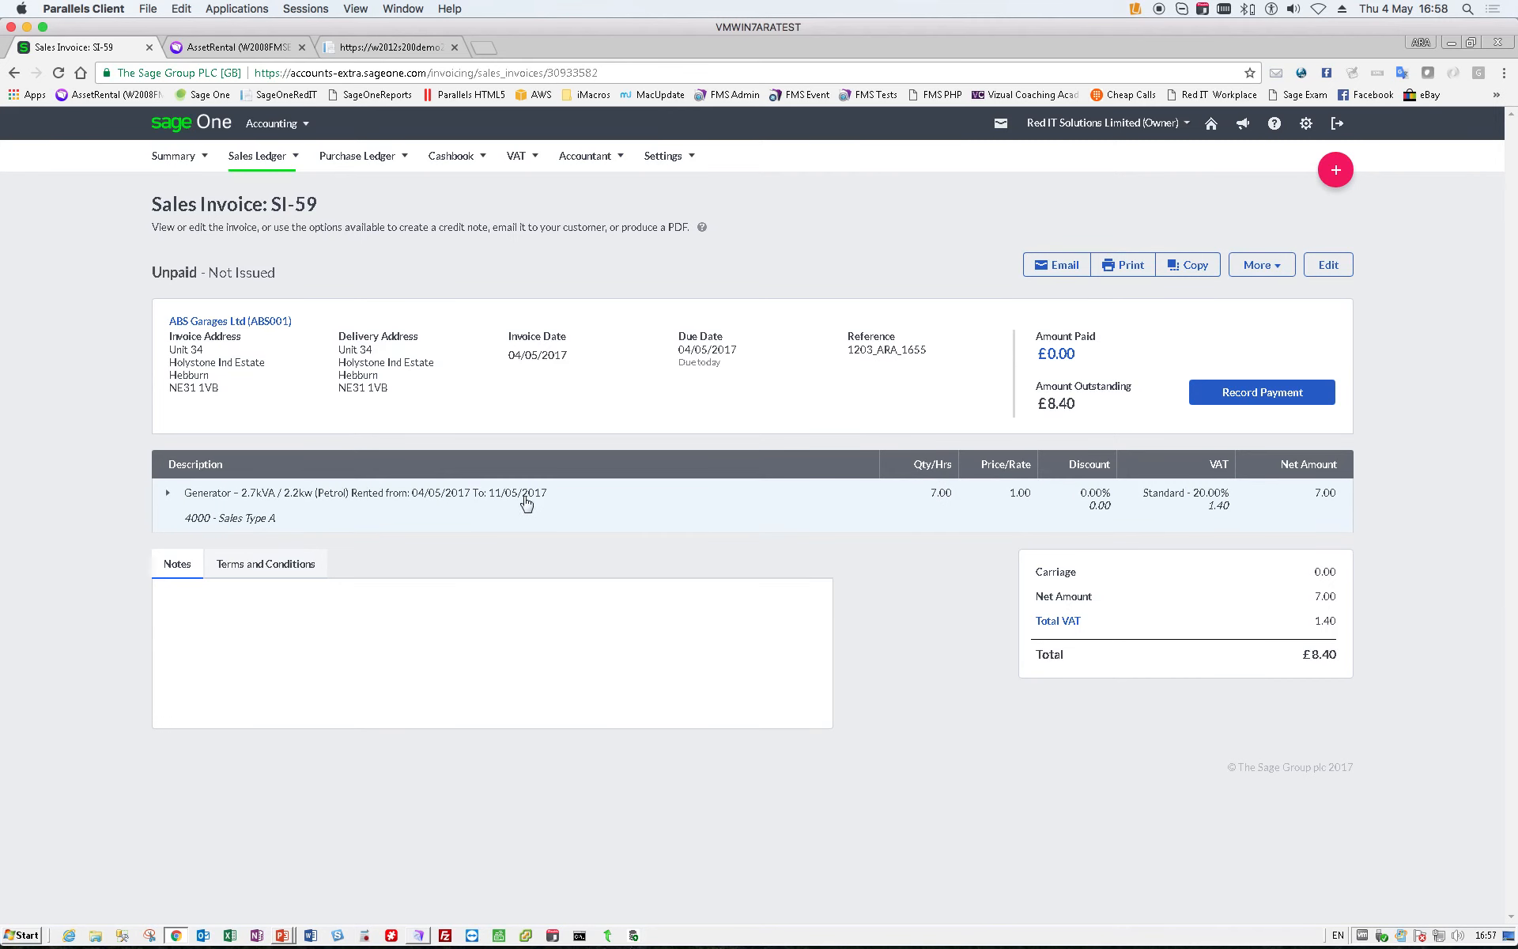
left_click(1125, 271)
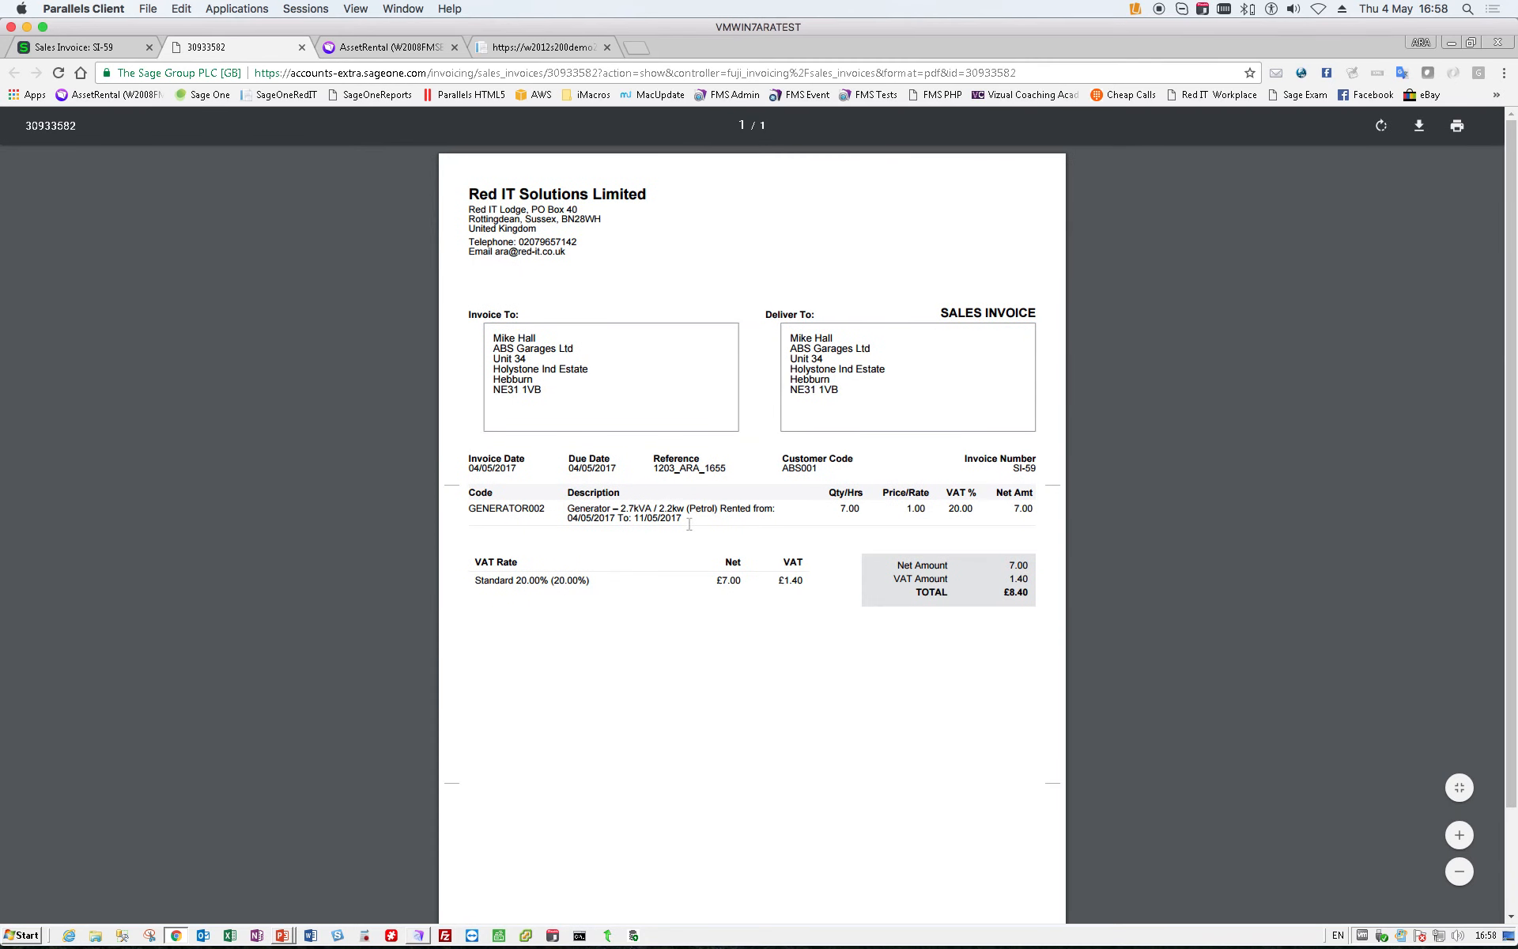
left_click_drag(720, 509, 720, 536)
left_click(99, 47)
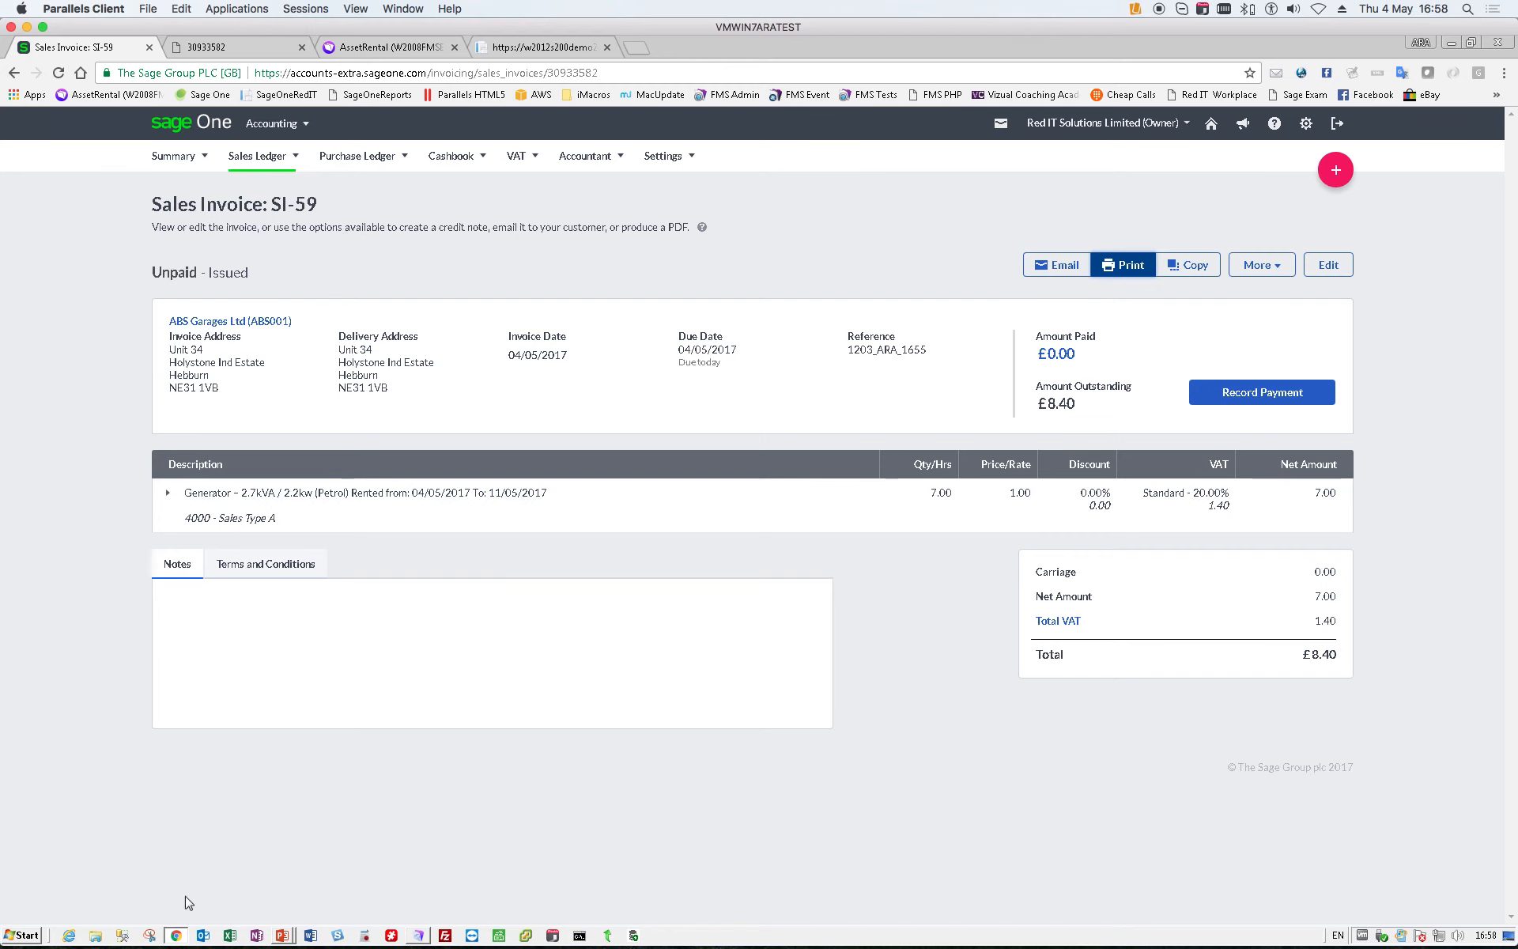
- Switch to FileMaker Pro, show the Sage One Customers layout from the Desktop group and look through the customer list
left_click(419, 935)
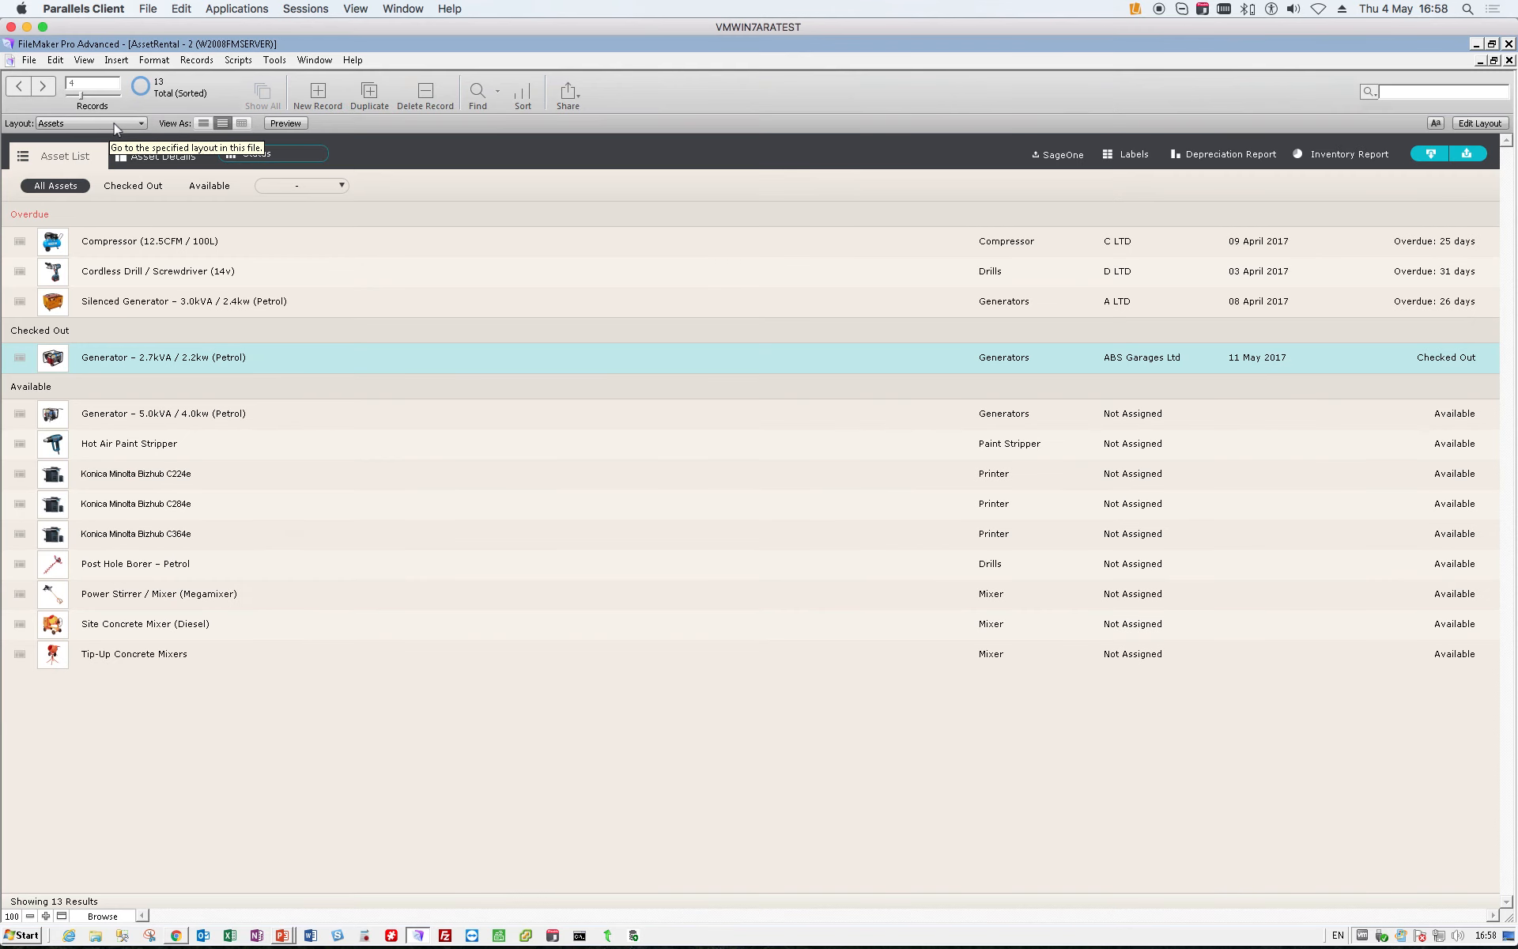
left_click(114, 124)
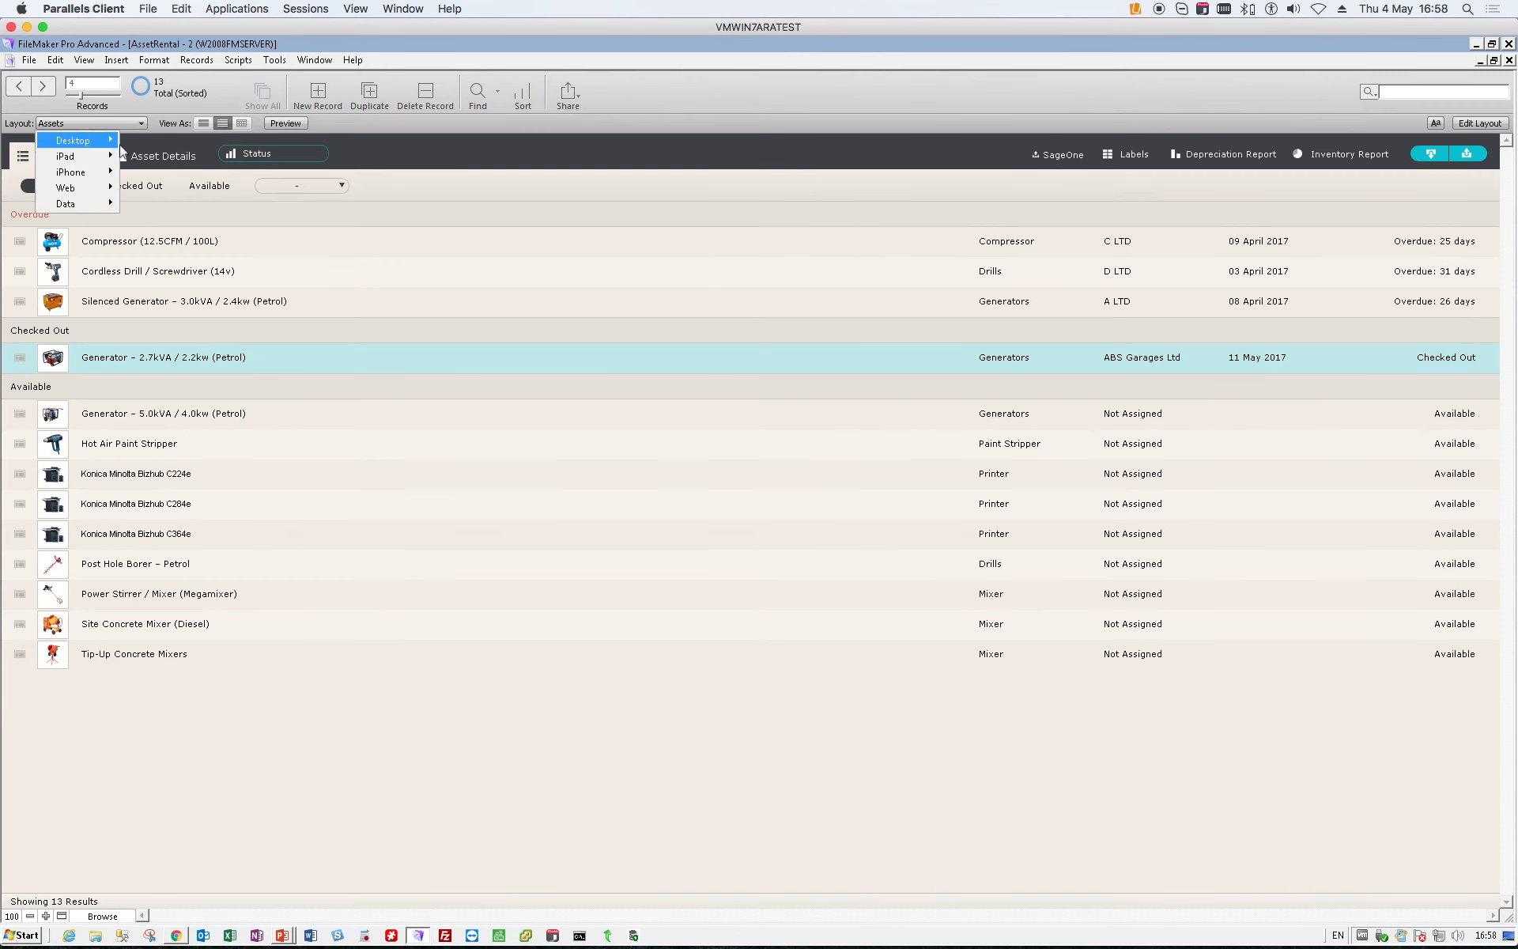
mouse_move(103, 140)
left_click(180, 172)
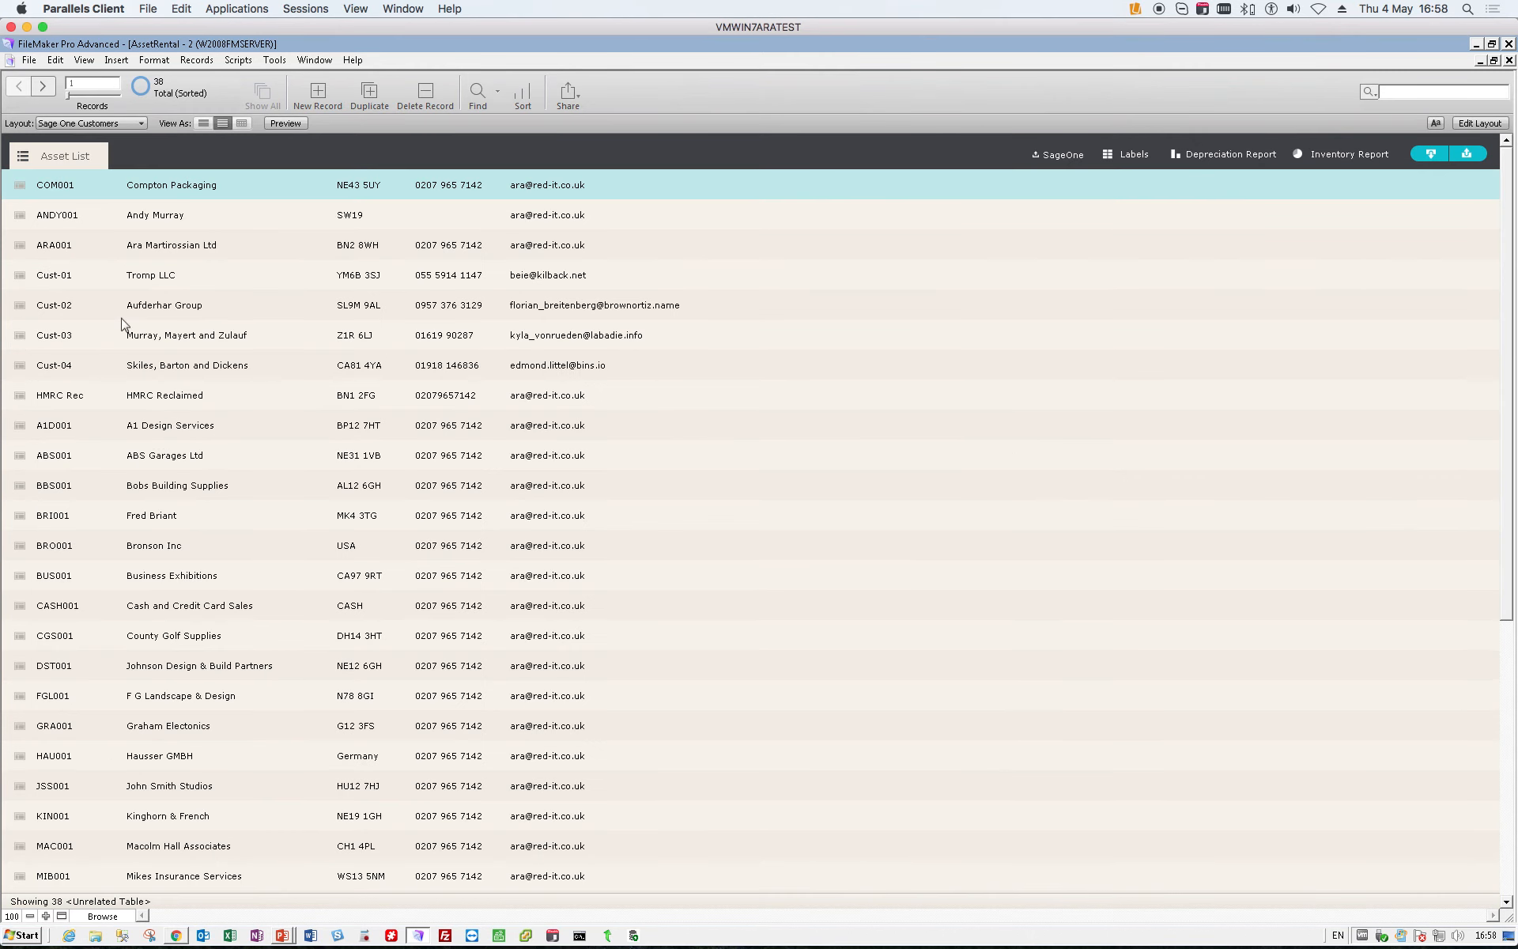
scroll(421, 473, "down", 5)
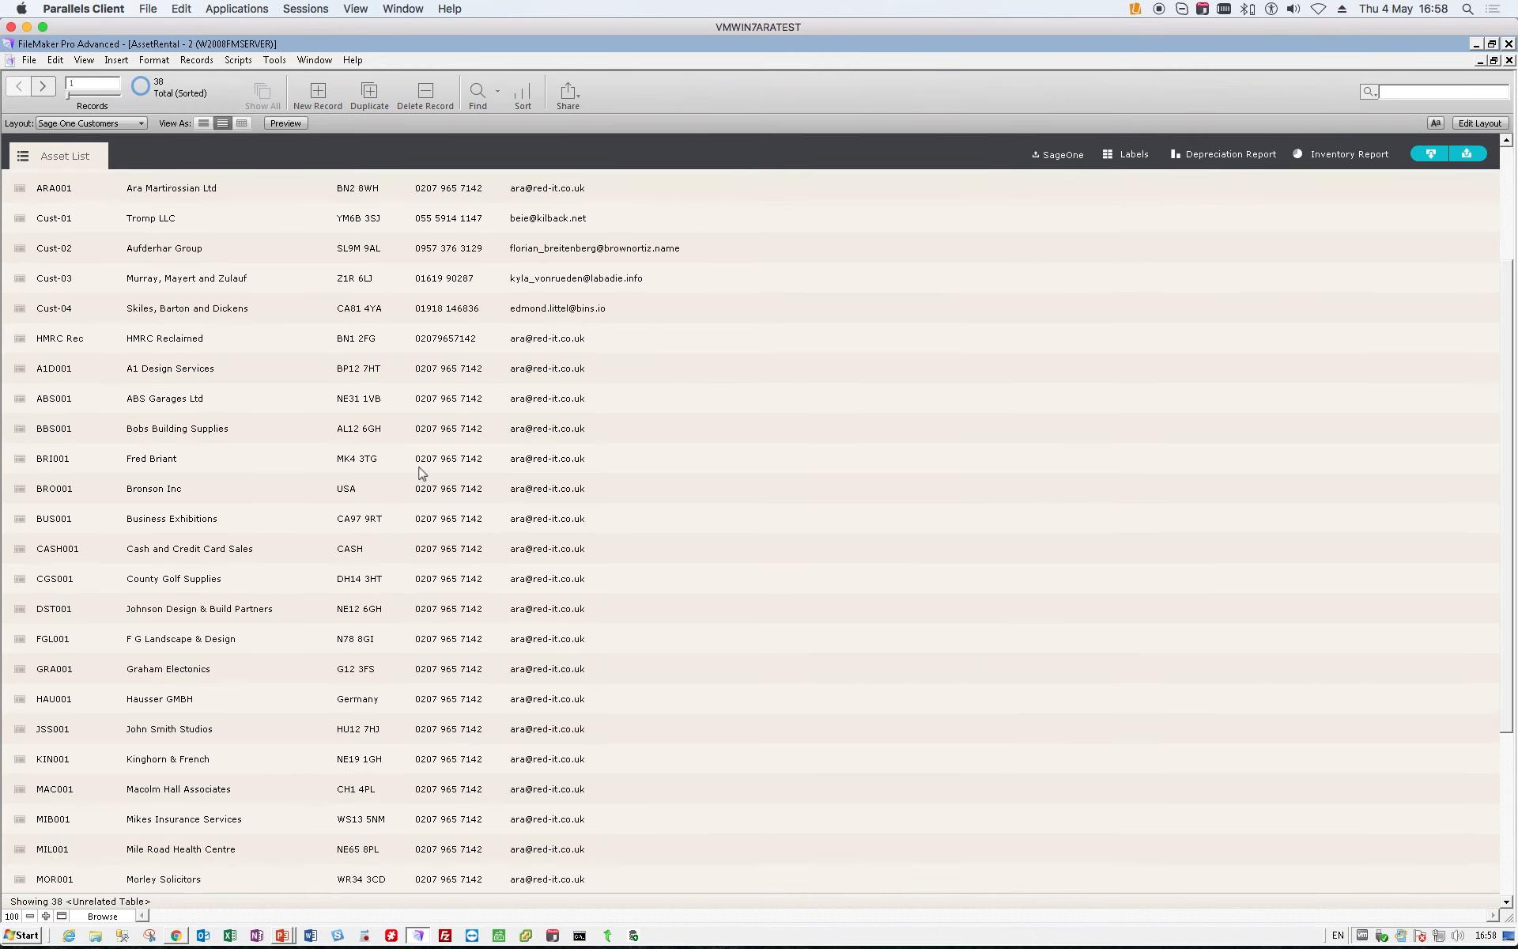
scroll(422, 472, "up", 5)
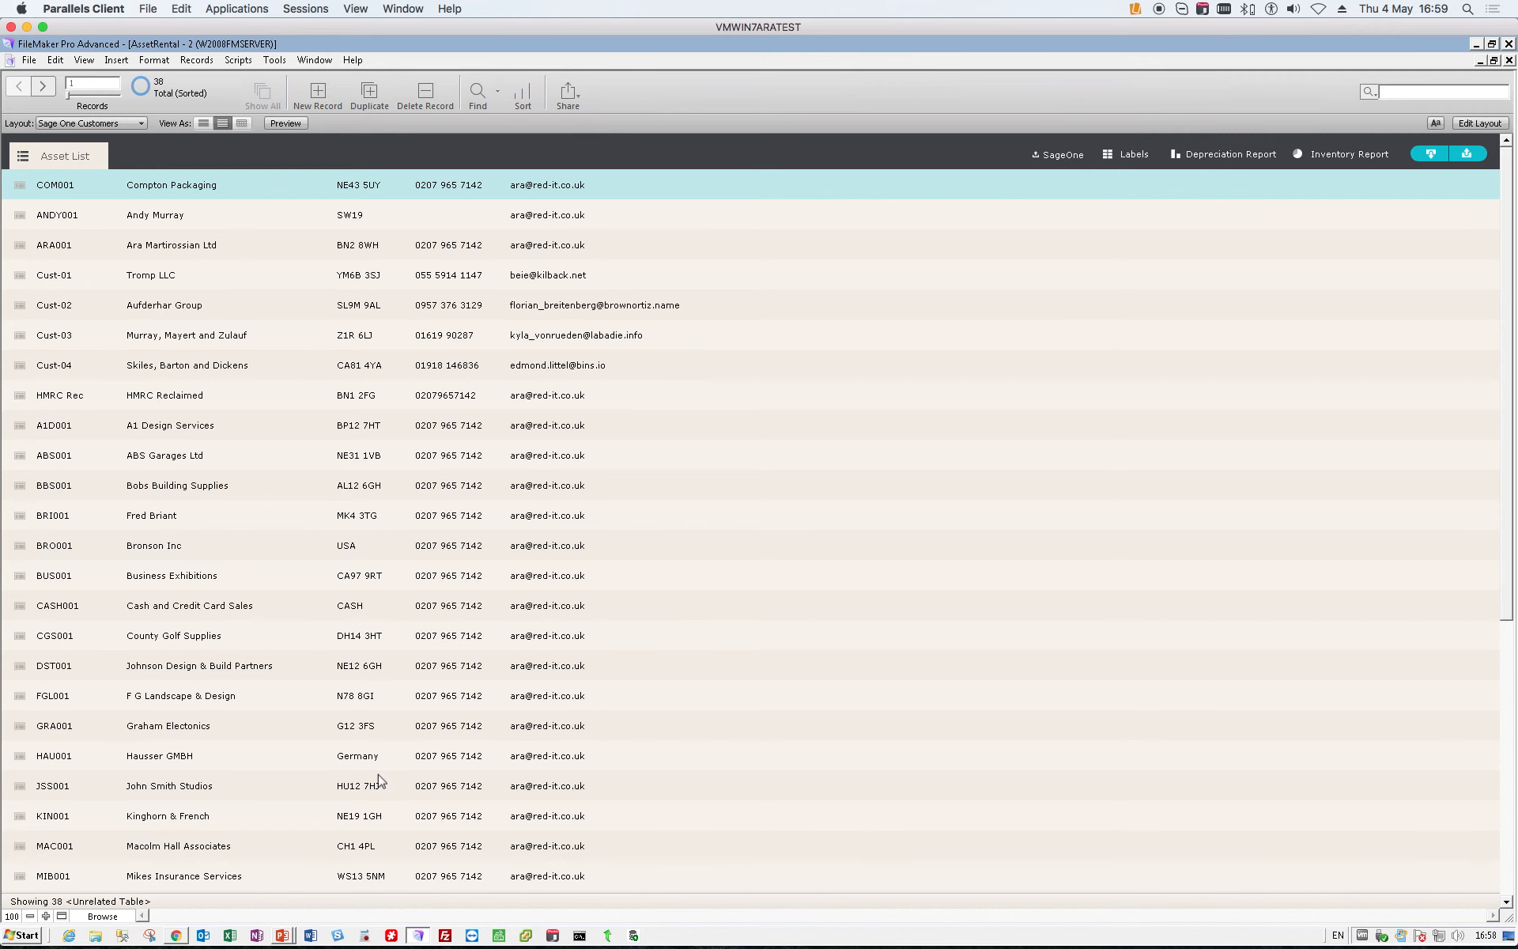
- Switch to the presentation slide show and advance to the Mobile2Sage One Key Benefits slide
key("alt+Tab")
key("alt+Tab")
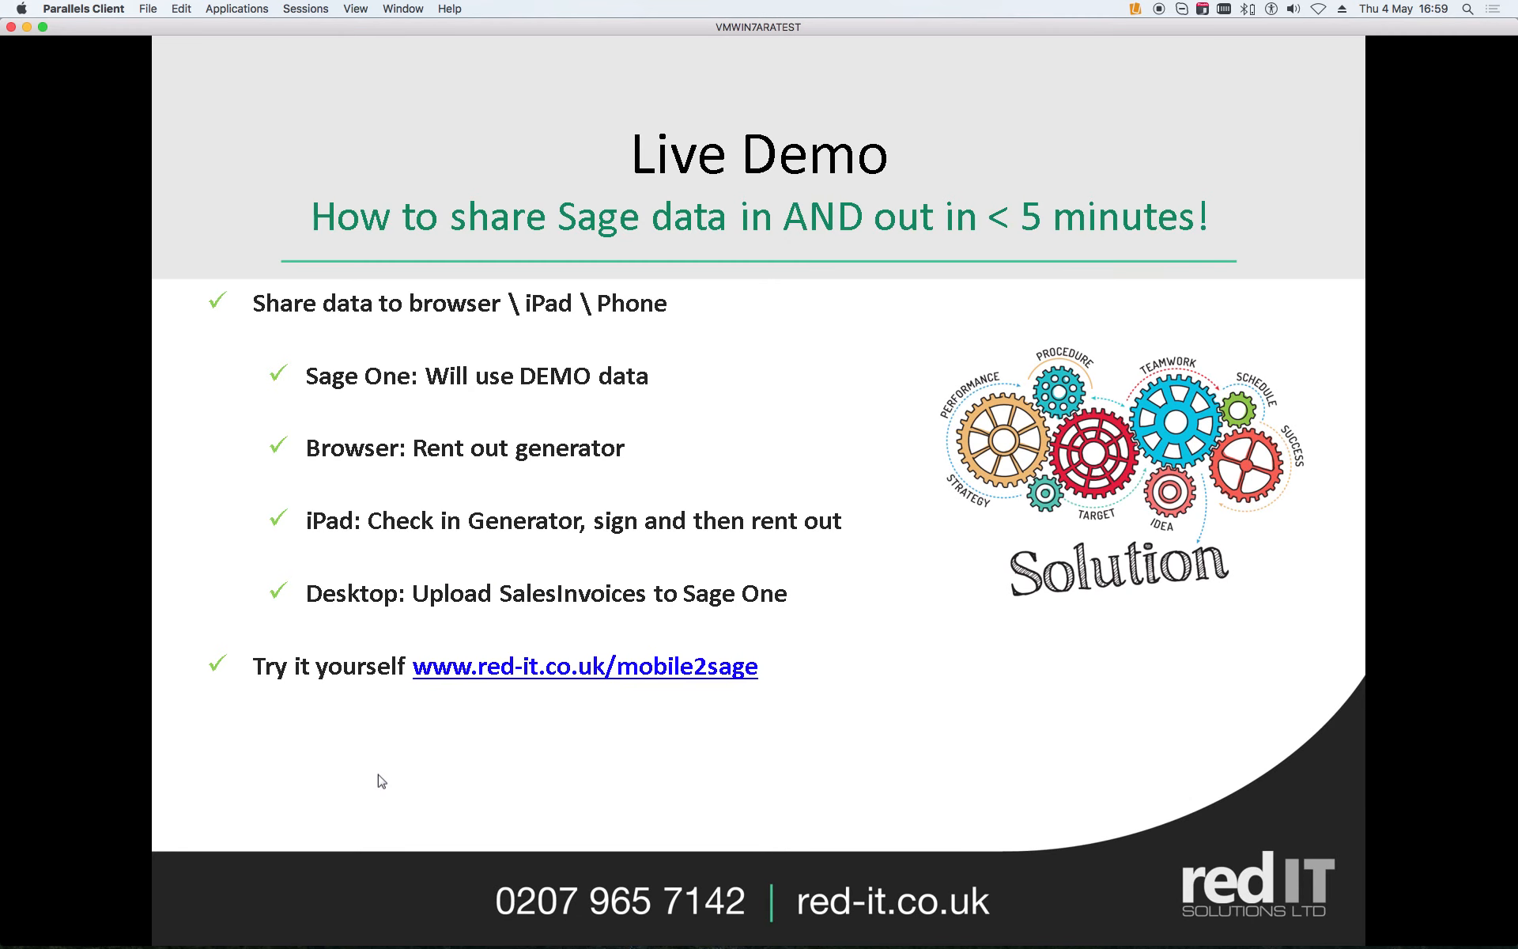
key("Right")
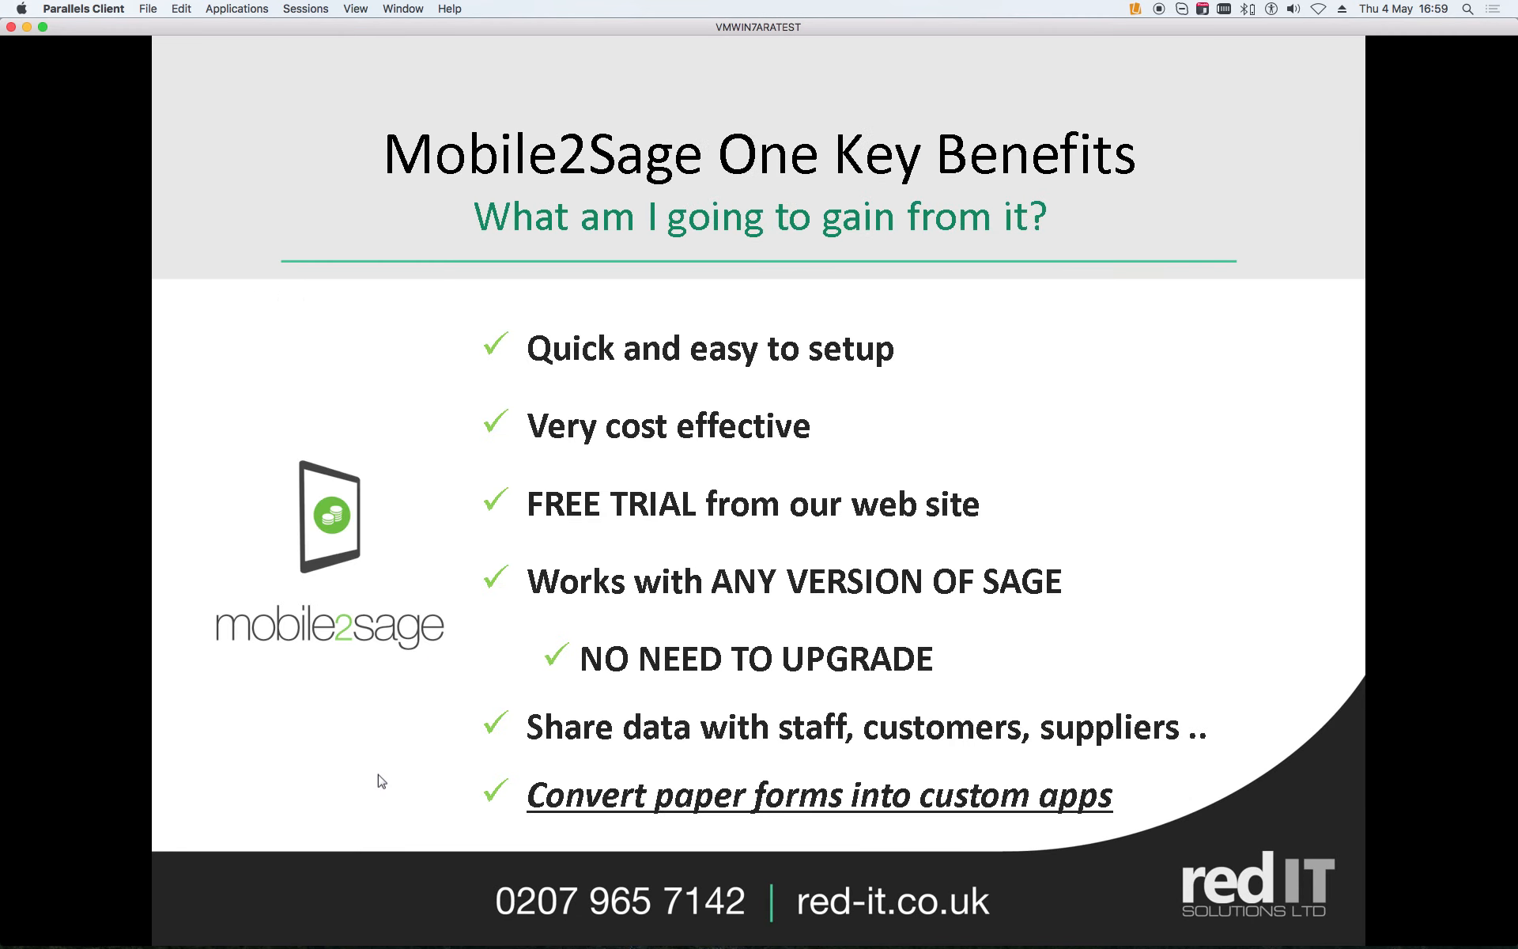